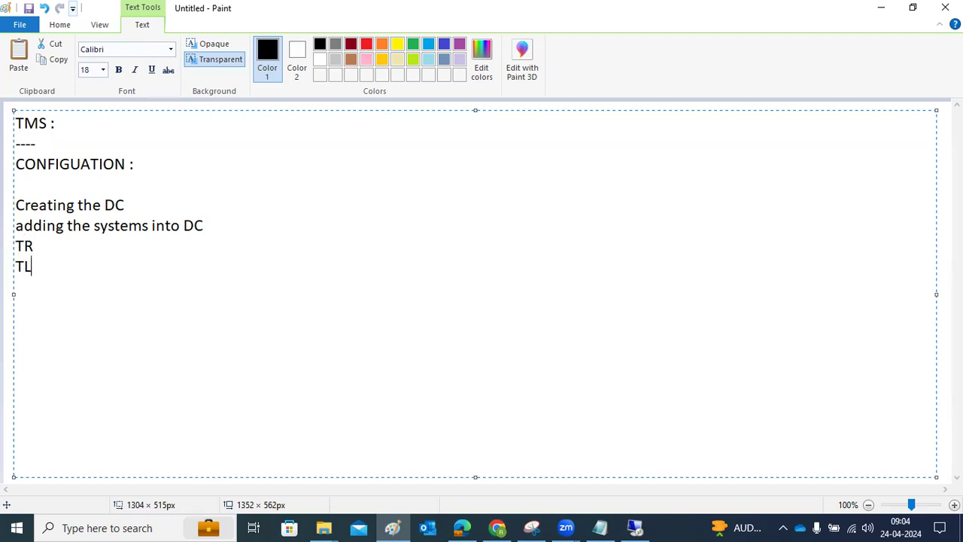
- Add a dashed line "----" below TL and "---" below the CONFIGUATION heading
click(32, 266)
text(----)
click(77, 179)
text(---)
- Add a line below the last dashed separator reading "Request creation -----SE01/09/10"
click(84, 283)
key(Return)
text(Reyqws)
key(BackSpace)
key(BackSpace)
key(BackSpace)
key(BackSpace)
text(qu)
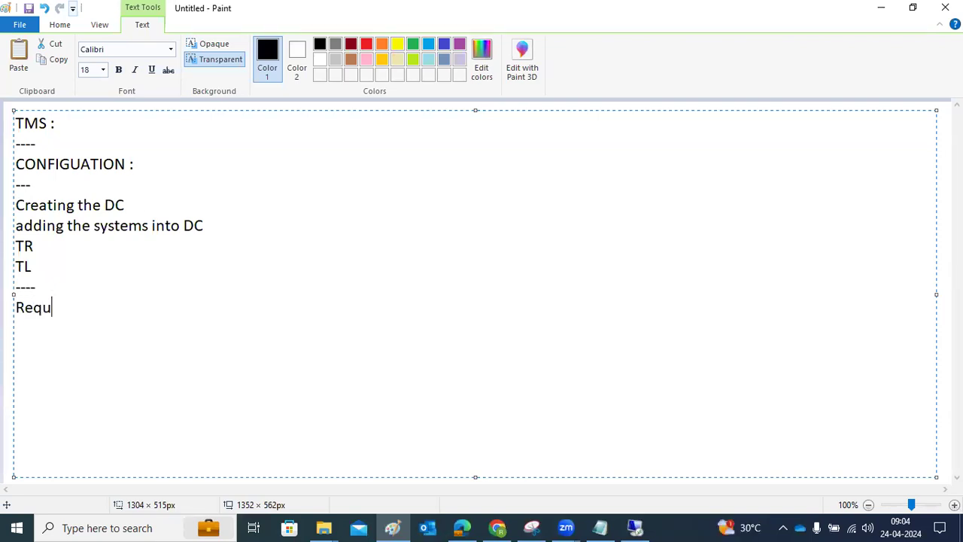
text(est creati)
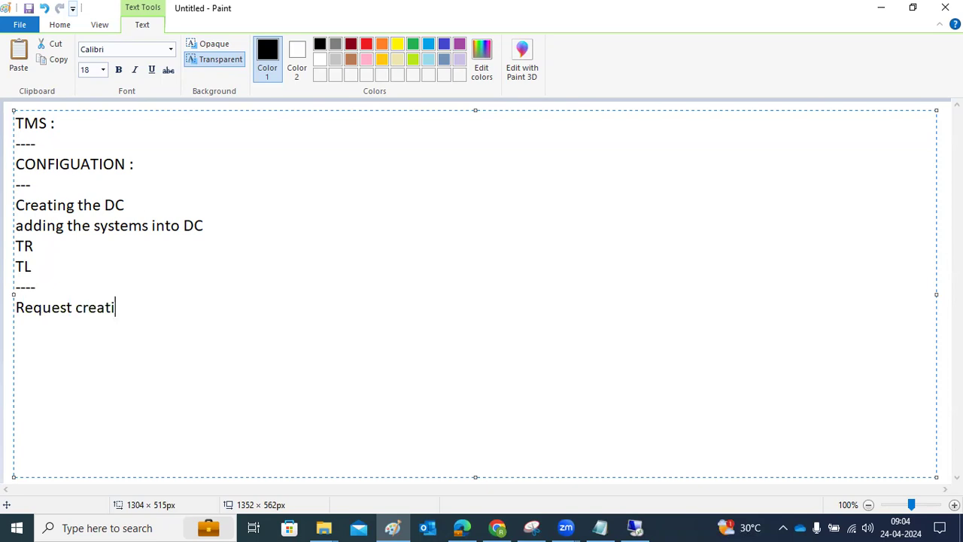
text(on -----)
text(SE01/09/10)
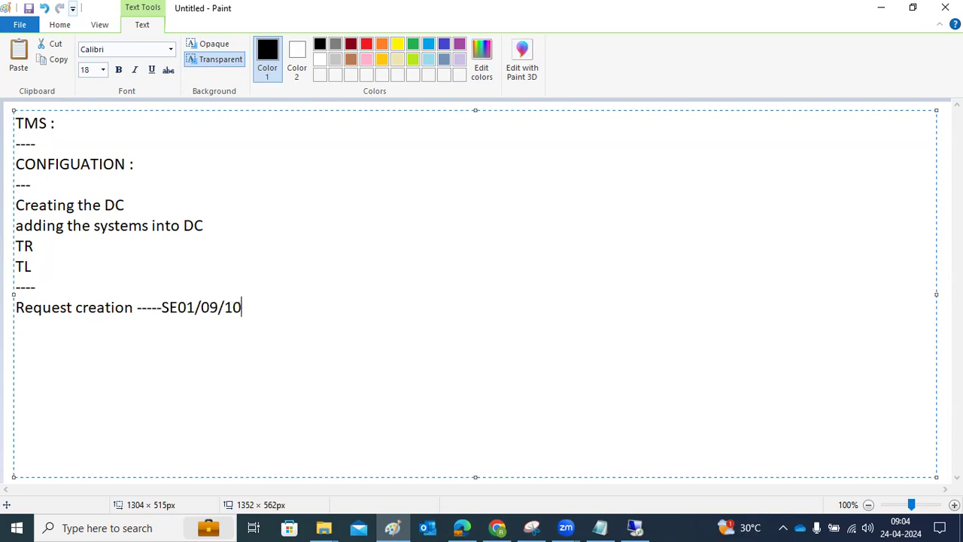
- Append the request naming pattern " -<SID>K9<NNNNN>" to the Request creation line
text( -)
drag(169, 307, 248, 308)
click(252, 309)
text(-<SID>K9<NNNNN>)
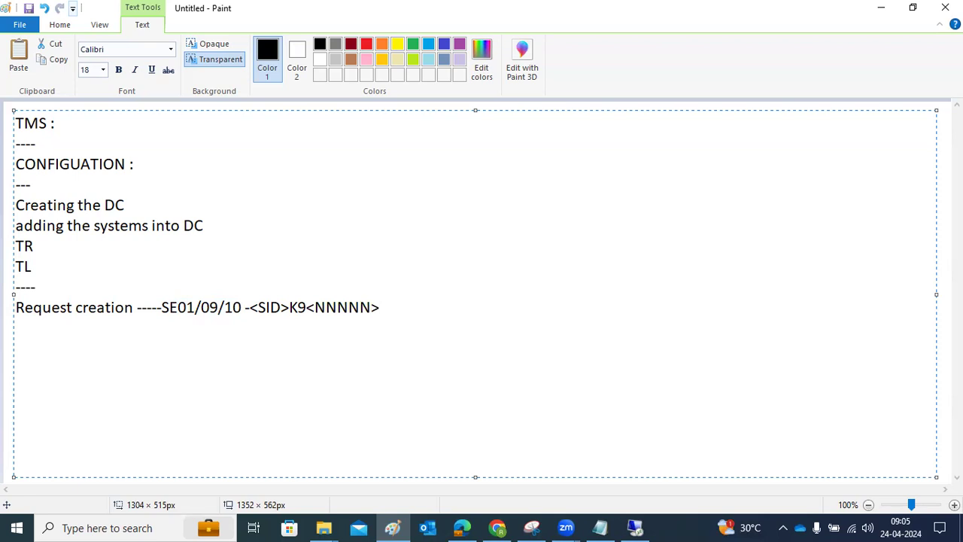
- Continue the Request creation line with "-----add the objects --"
text(  -----)
text(add the )
text(objects --)
text(-> )
text(we ne)
key(BackSpace)
key(BackSpace)
key(BackSpace)
key(BackSpace)
key(BackSpace)
text(release the)
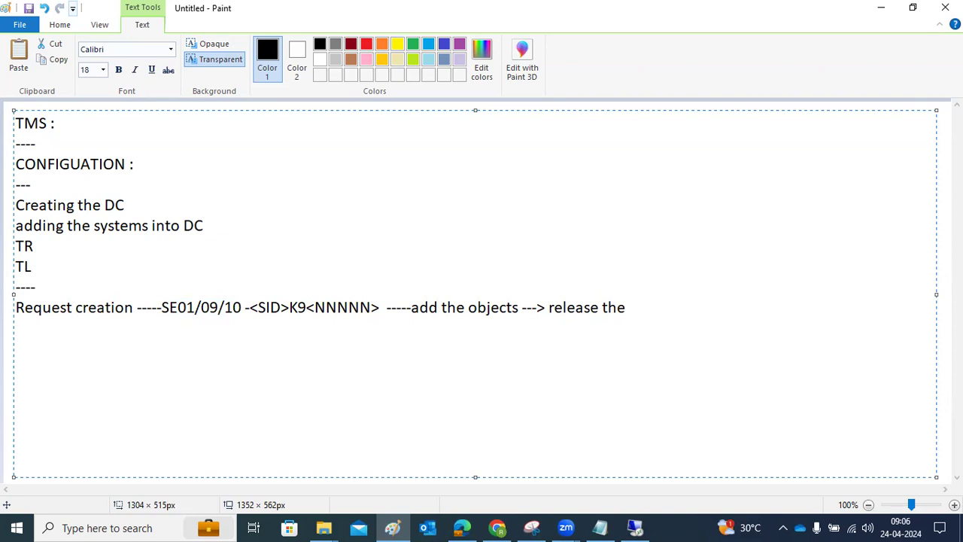
key(BackSpace)
key(BackSpace)
key(BackSpace)
key(BackSpace)
key(BackSpace)
key(BackSpace)
key(BackSpace)
key(BackSpace)
key(BackSpace)
key(BackSpace)
key(BackSpace)
key(BackSpace)
key(BackSpace)
key(BackSpace)
key(BackSpace)
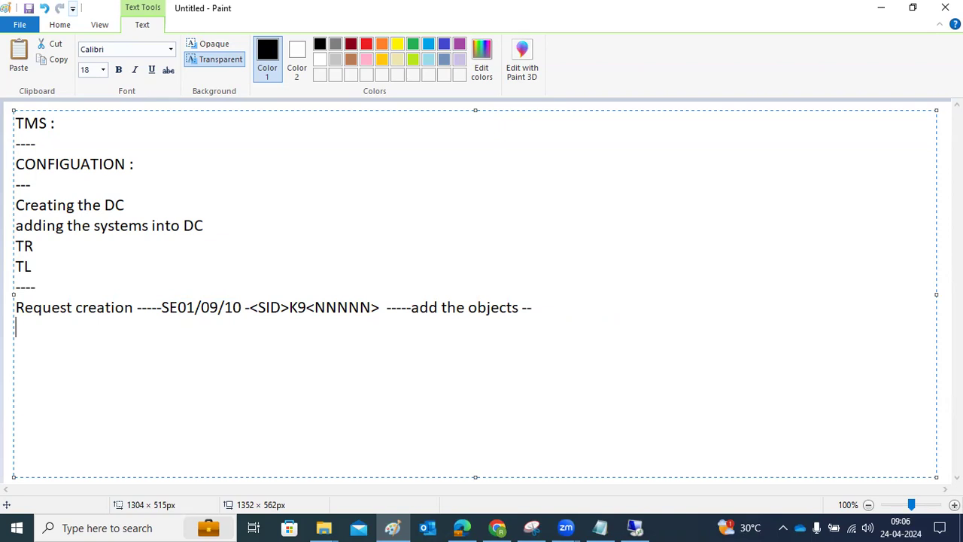
- Write "Request Release --->" on a new line below the Request creation line
text(Request Release --->)
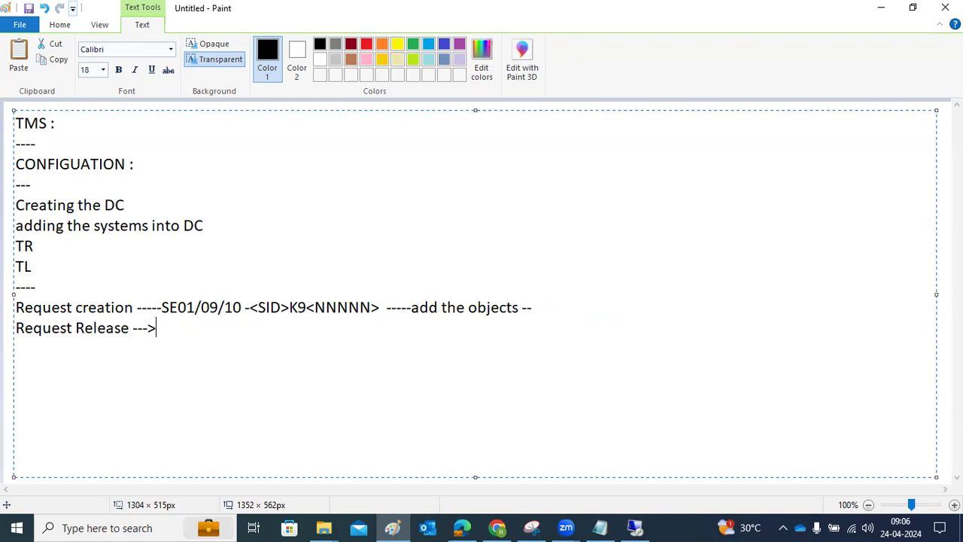
- Switch to the remote SAP session, open the NWD import queue, and return to the Paint notes
click(636, 527)
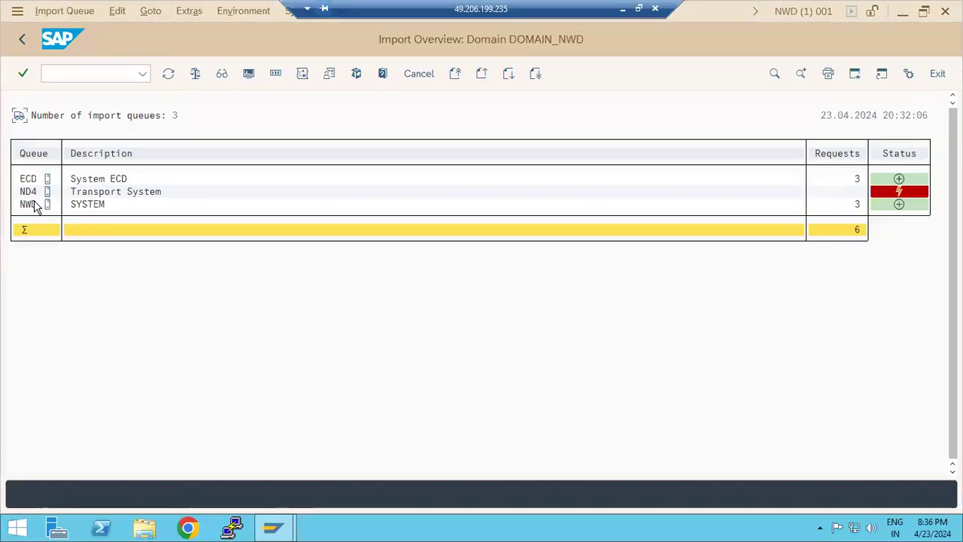
double_click(30, 204)
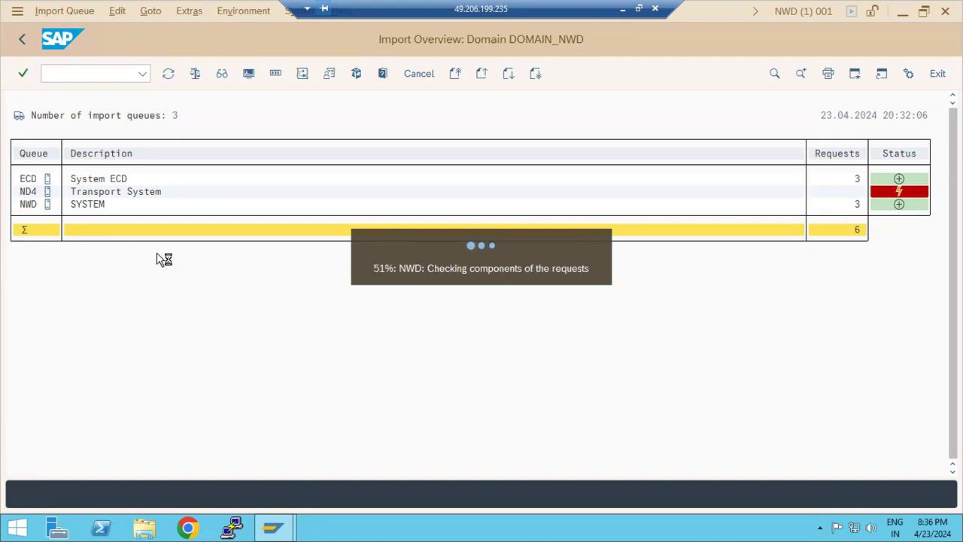
click(622, 9)
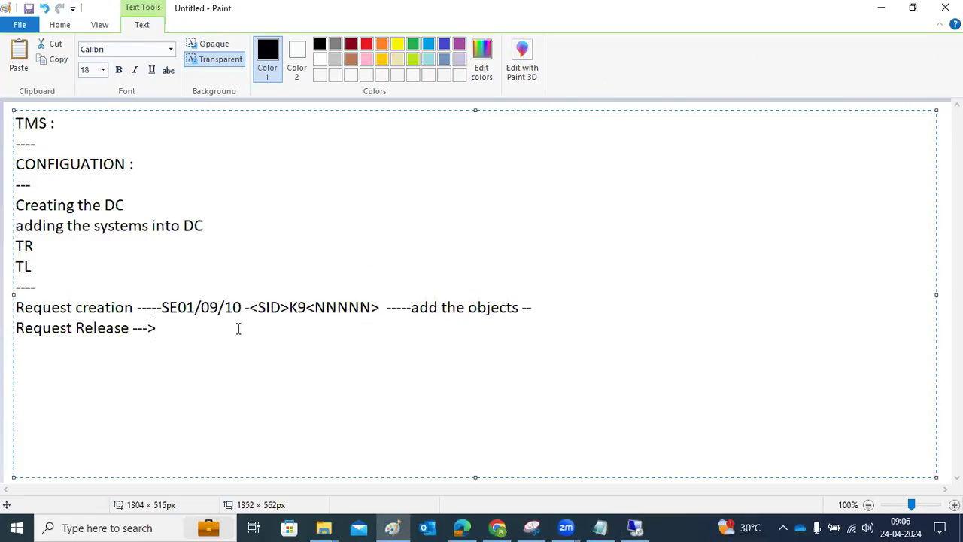
- Continue the Request Release line with "reuwest will split into 2 files (COfiles and DATA)"
text(reuwest will split)
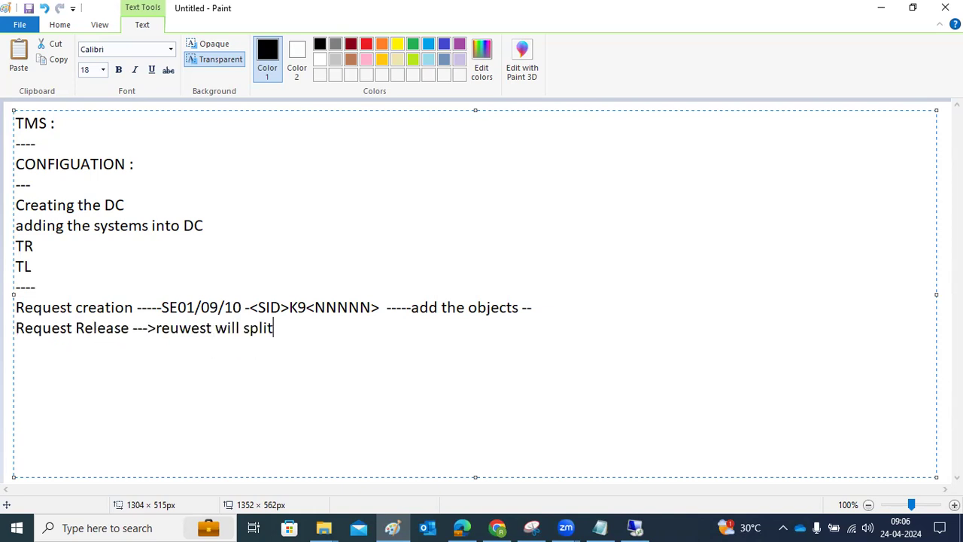
text( into 2 files (COfi)
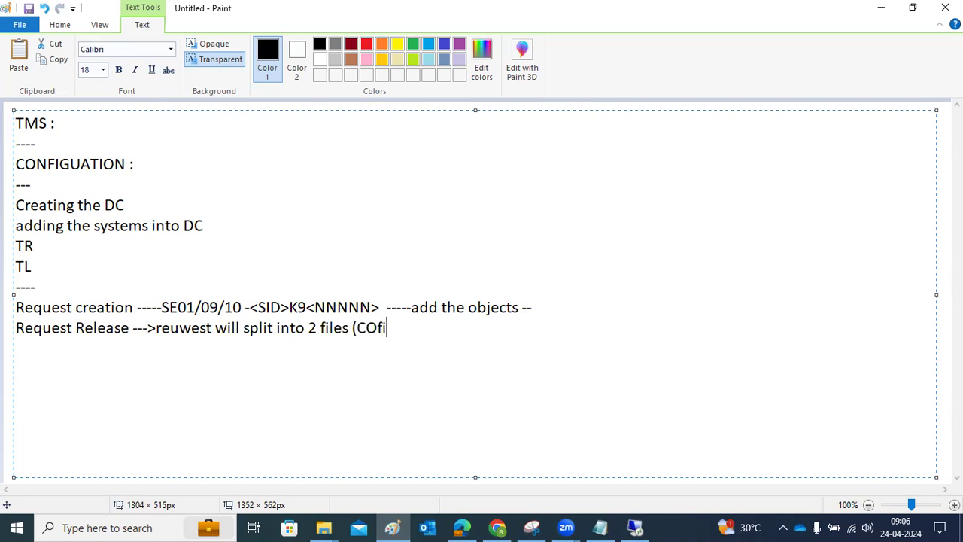
text(les and DATA)
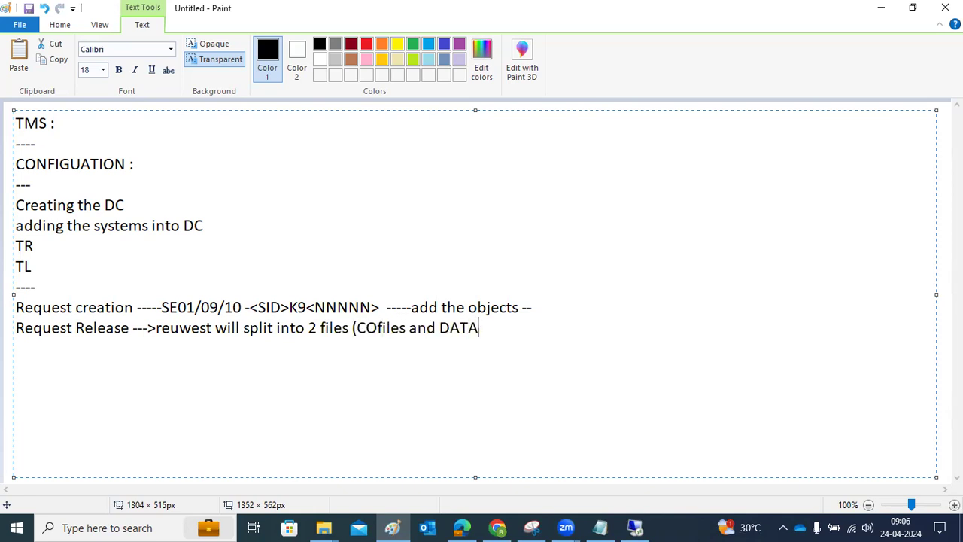
text())
- Insert "K9" after COfiles and "R9" after DATA in the Request Release line
click(407, 328)
text(K)
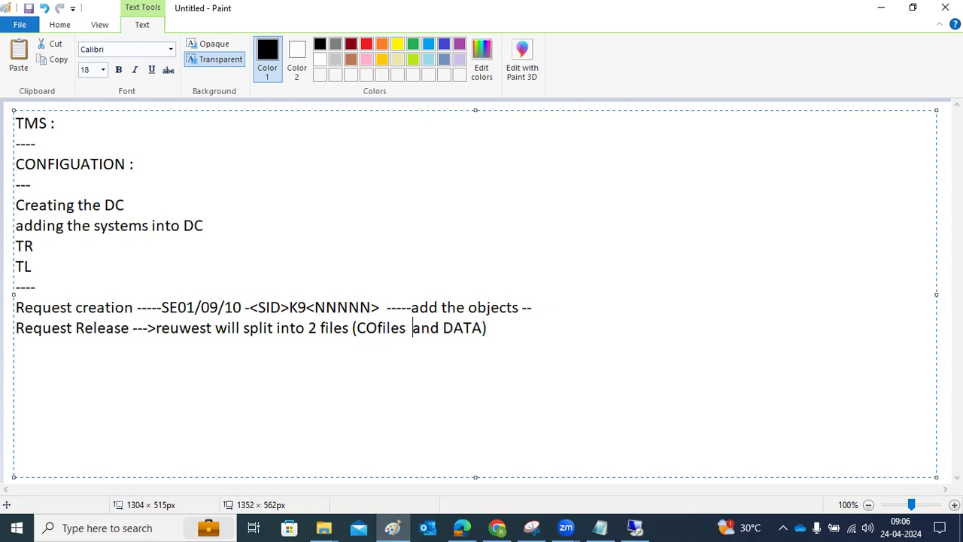
text(()
key(BackSpace)
text(9)
click(504, 329)
text(R9)
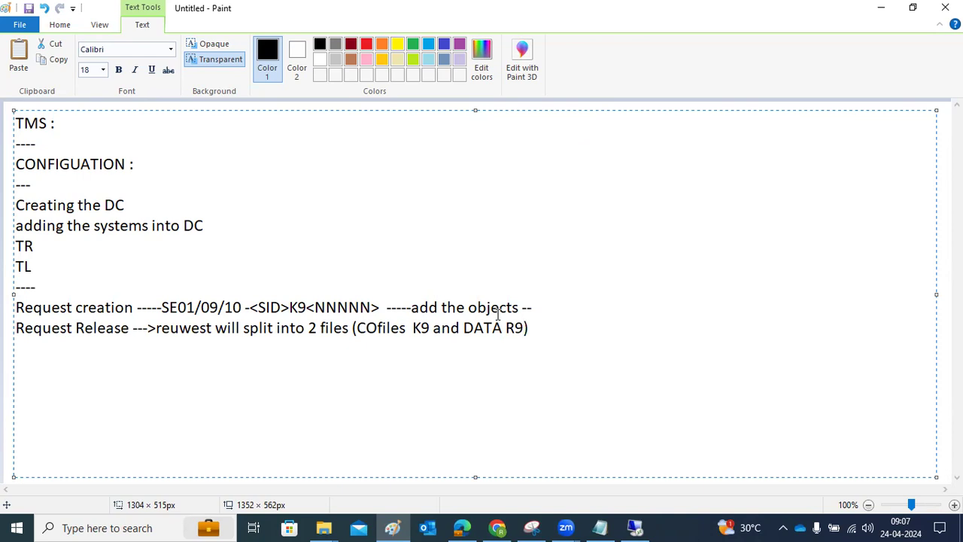
- Switch to the remote desktop's File Explorer and browse to usr\sap\trans on the SAP (E:) drive
click(572, 328)
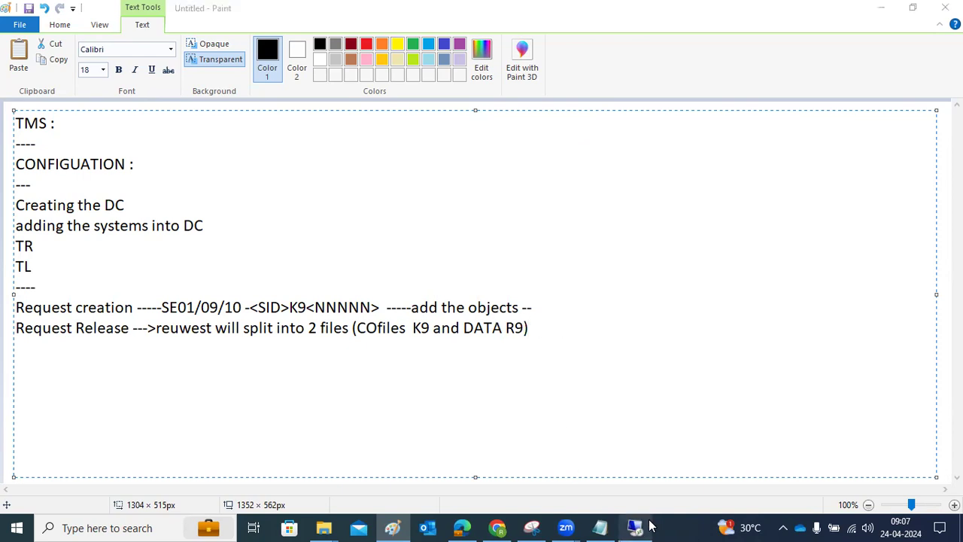
click(649, 527)
click(145, 531)
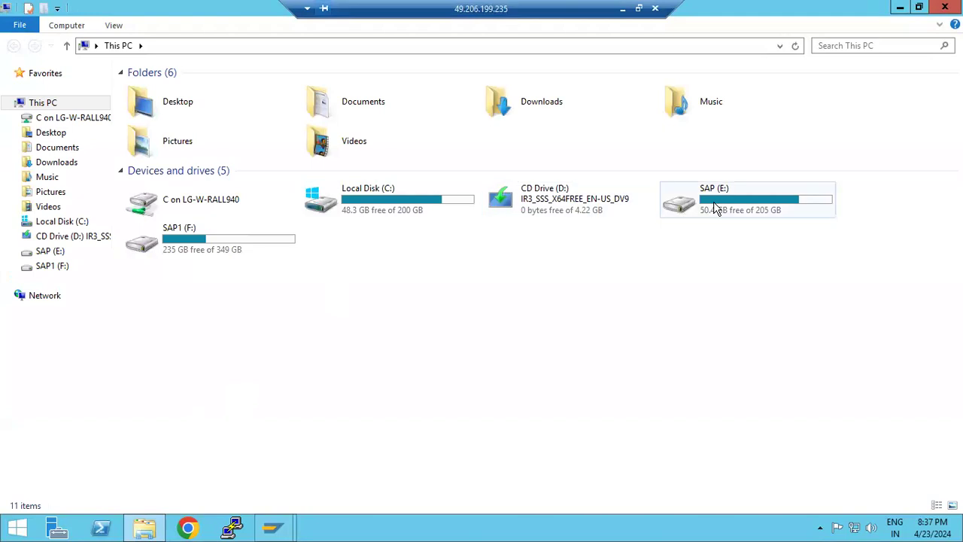
click(715, 208)
double_click(715, 208)
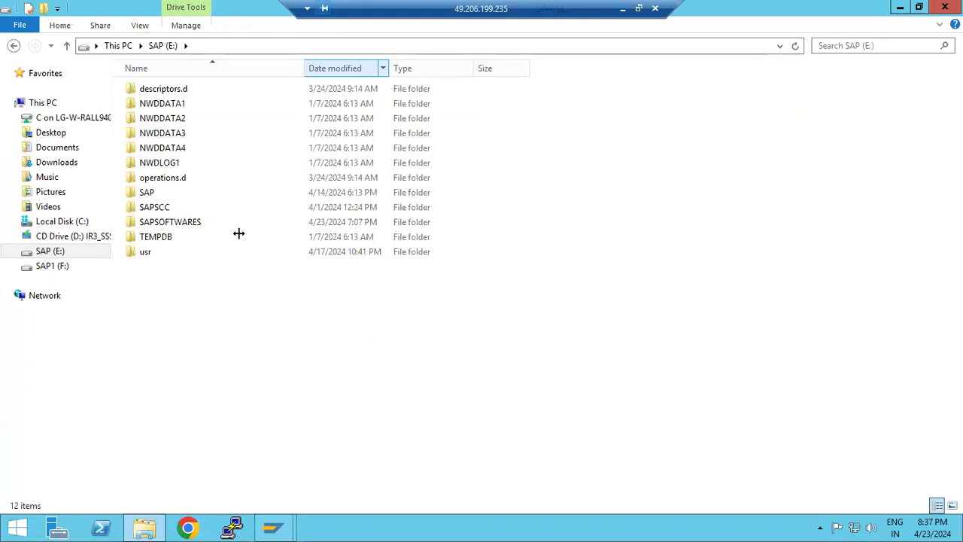
click(163, 257)
double_click(165, 260)
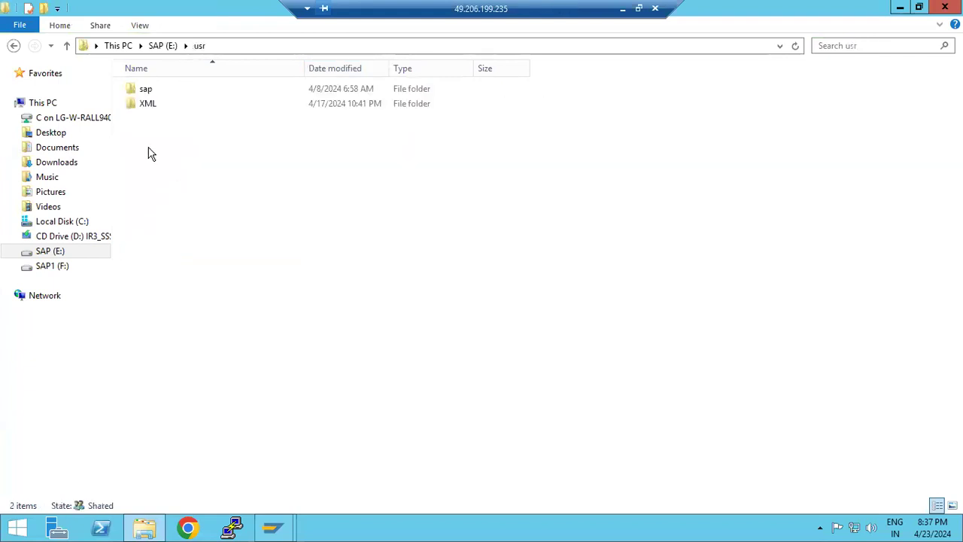
double_click(149, 90)
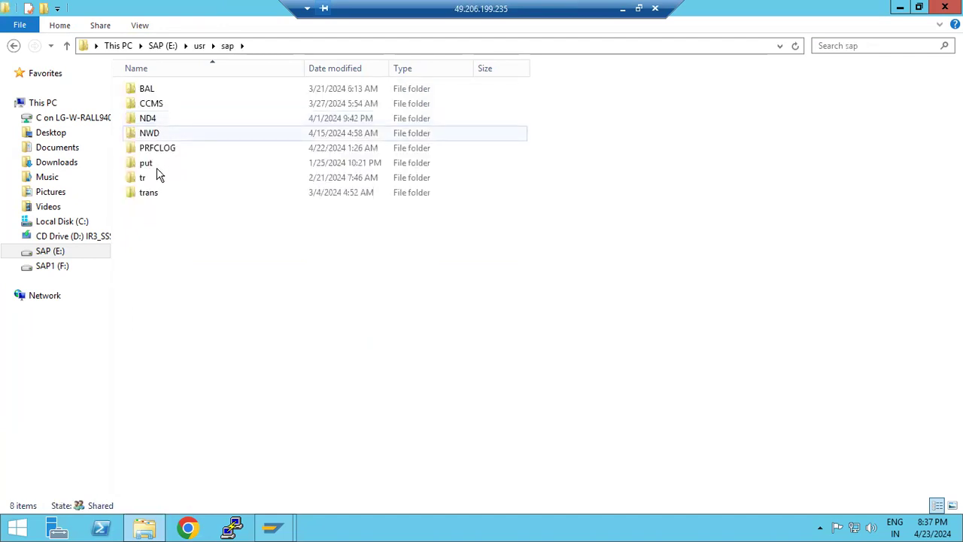
click(151, 198)
double_click(150, 199)
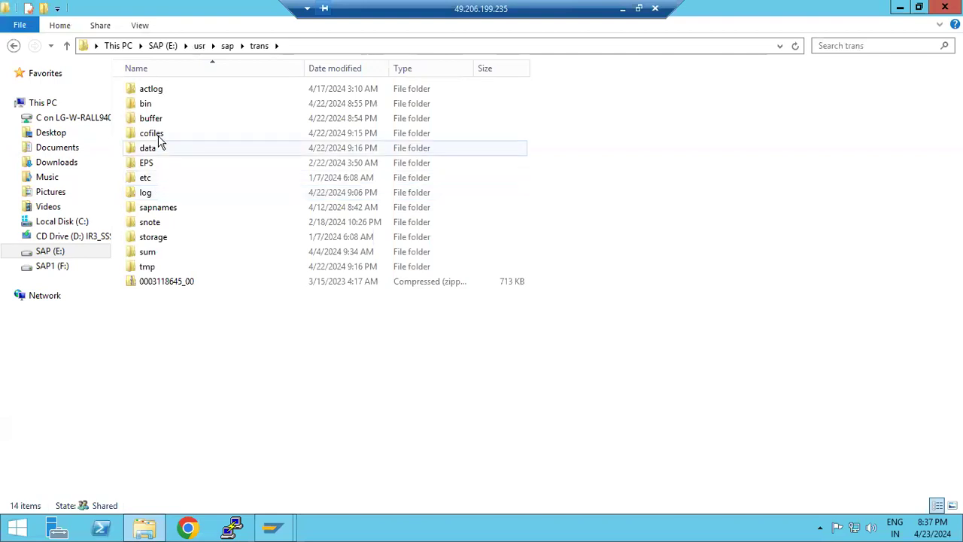
- Examine the files in the buffer folder, go back to the trans folder, and return to SAP
click(162, 121)
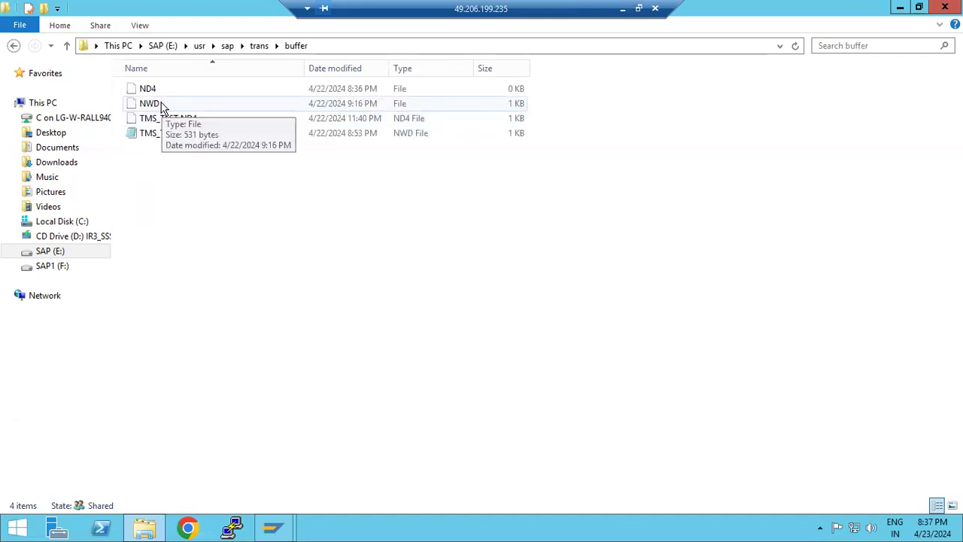
click(901, 7)
click(163, 522)
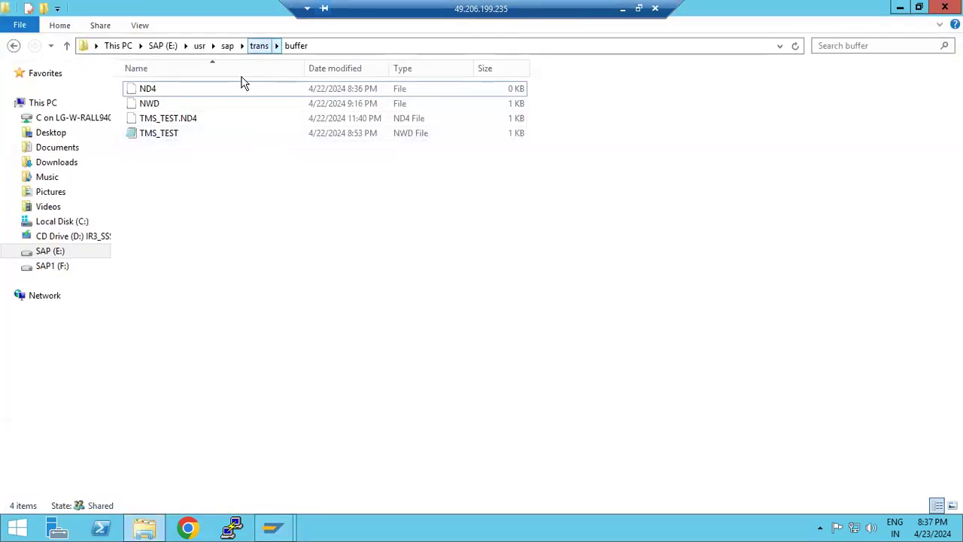
click(259, 45)
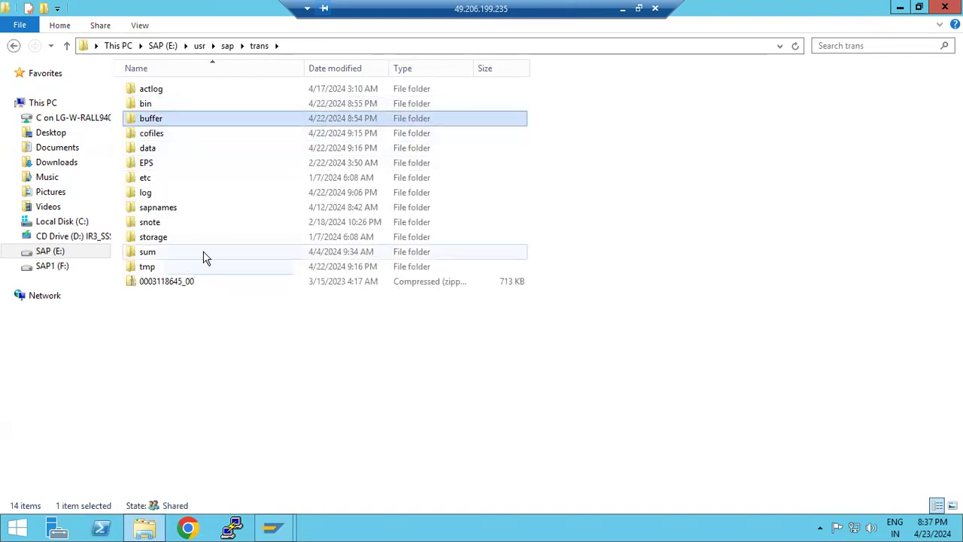
click(900, 8)
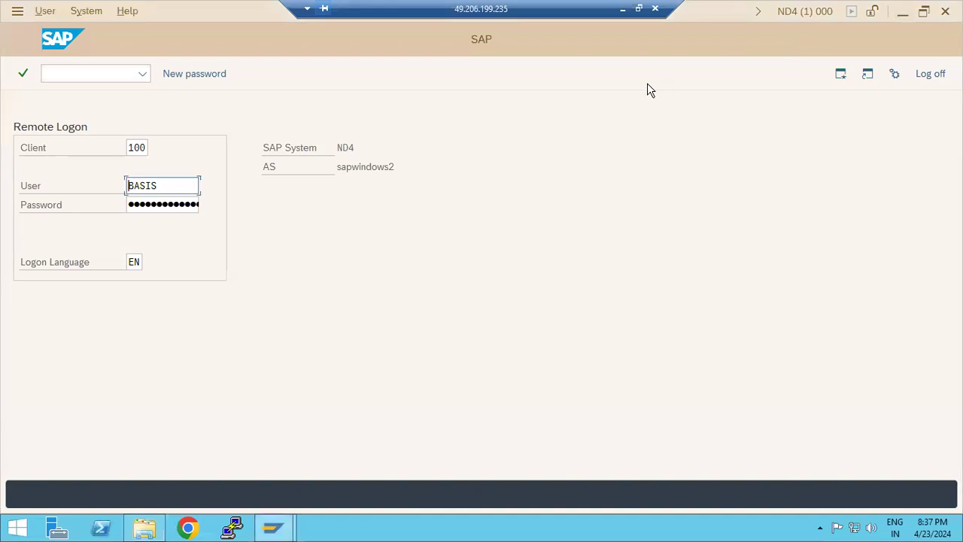
- Log off the ND4 remote logon, select request ND4K900077 in the NWD import queue, and return to the Paint notes
click(933, 74)
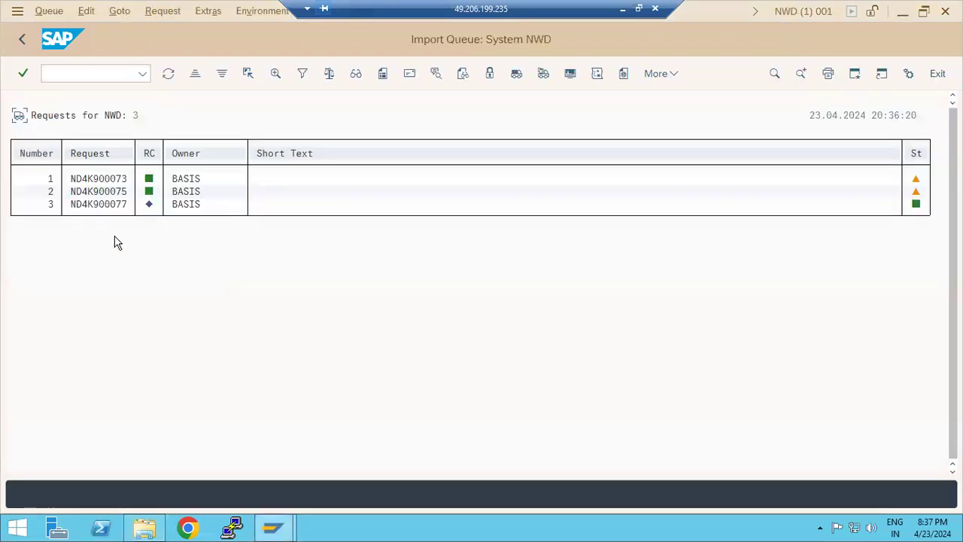
click(104, 209)
click(624, 10)
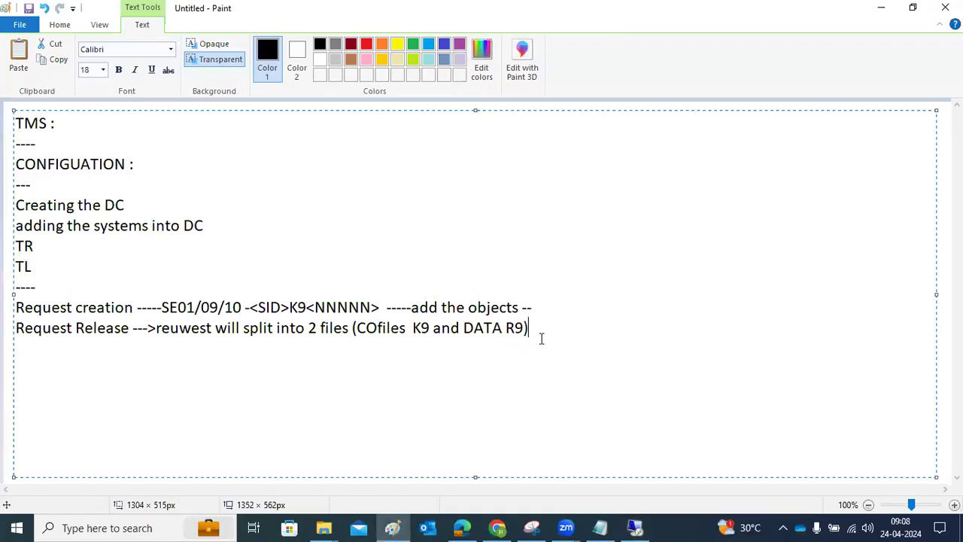
- Add the line "Reuqest import ---> BASIS ---" and append "BASIS" to the CONFIGUATION heading
text(Reuqest impo)
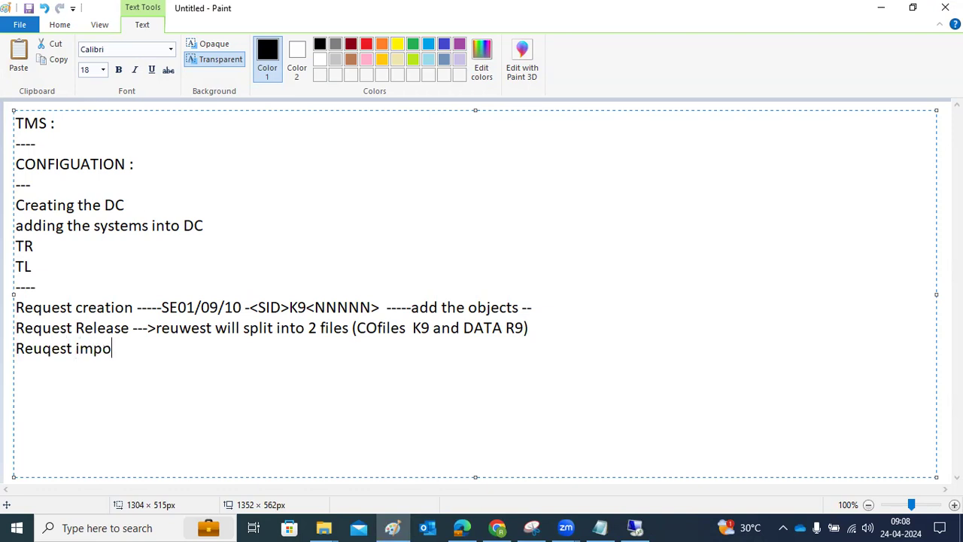
text(rt ---> BASIS ---)
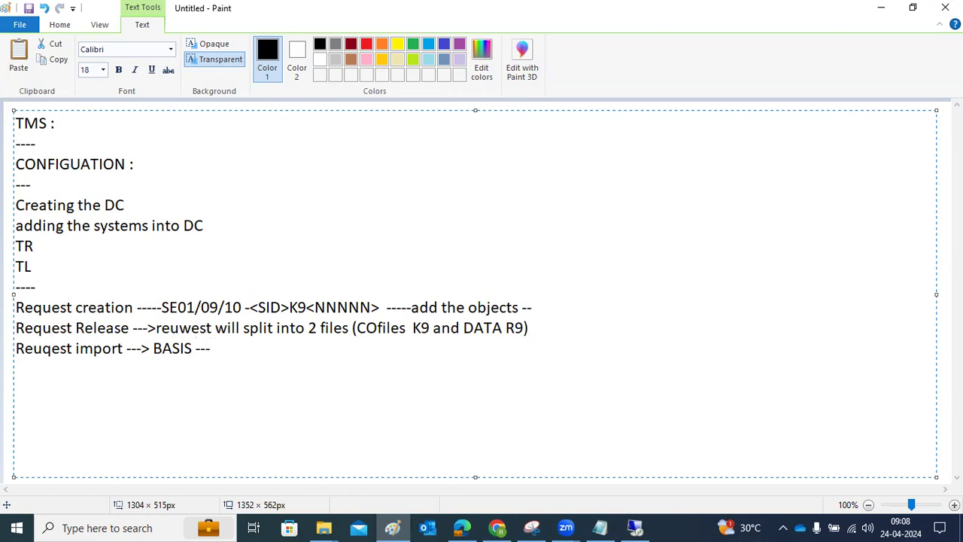
click(223, 160)
text(BASIS)
drag(30, 274, 6, 190)
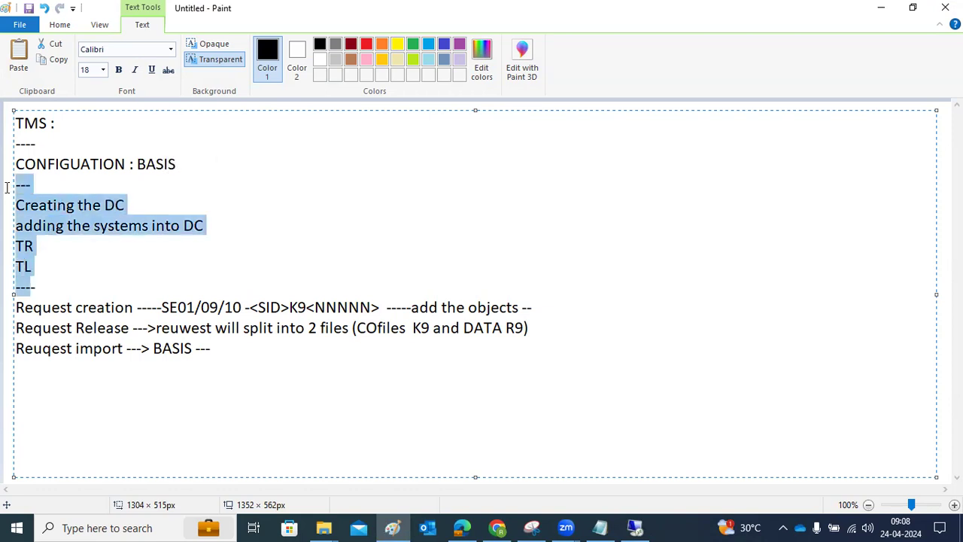
drag(133, 308, 97, 308)
drag(18, 308, 549, 345)
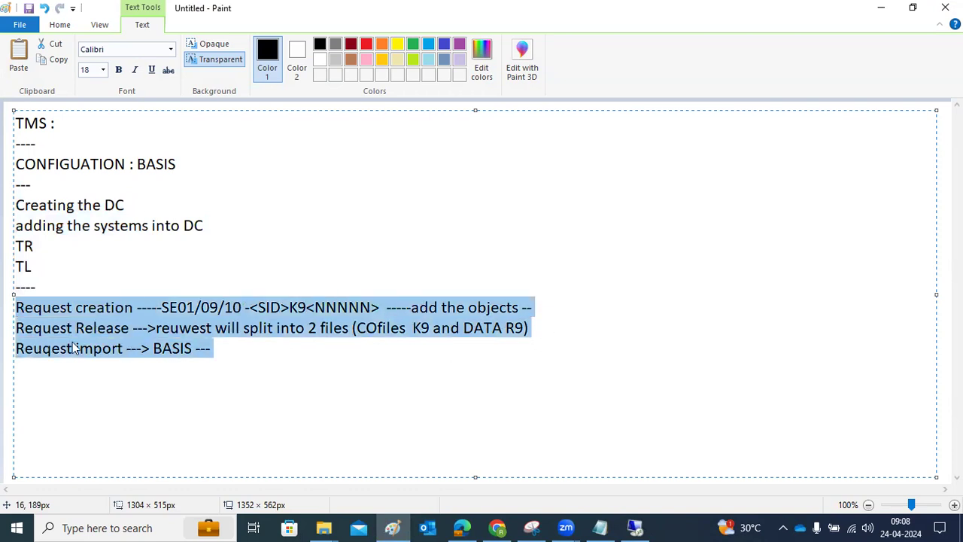
drag(66, 348, 207, 350)
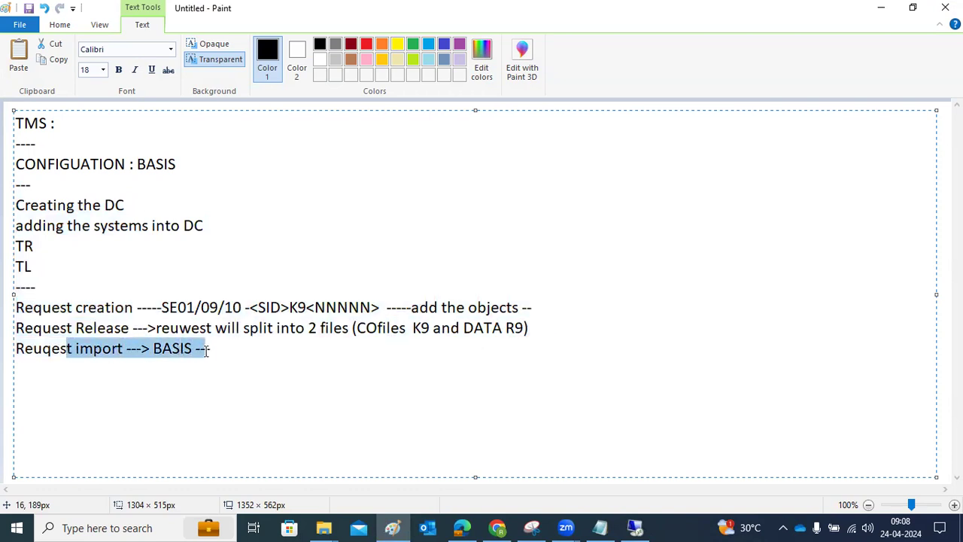
click(218, 350)
- Switch to the SAP remote session, start importing request ND4K900077 from the NWD queue, and choose target client 001
click(608, 519)
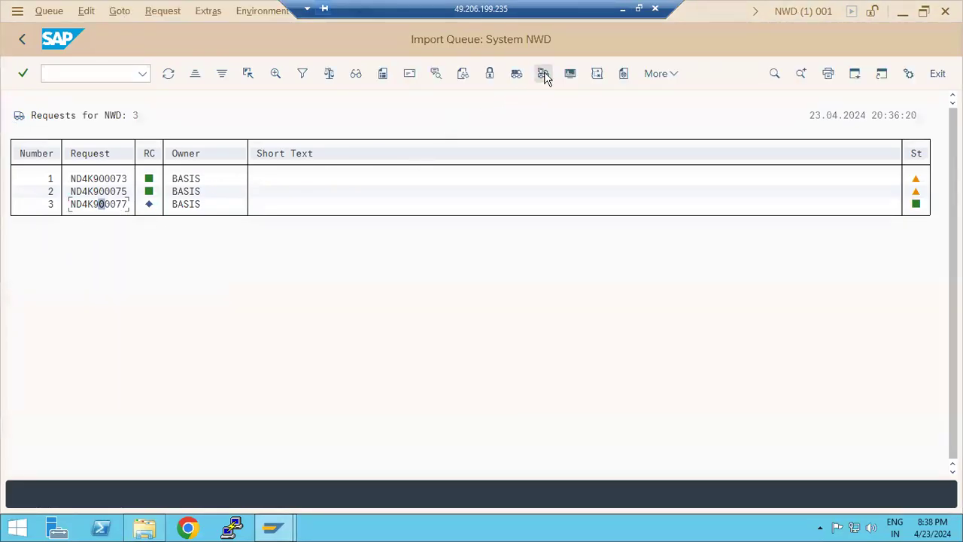
click(545, 73)
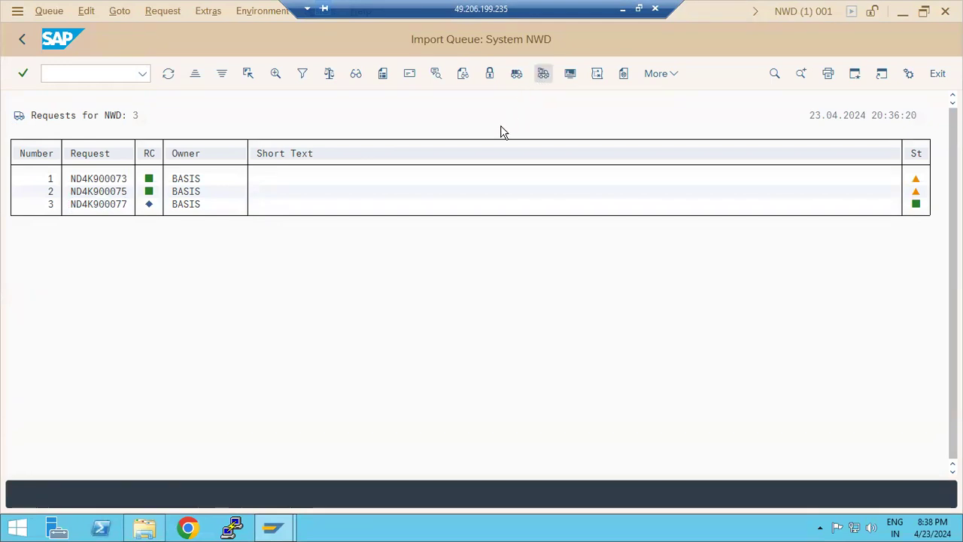
click(154, 189)
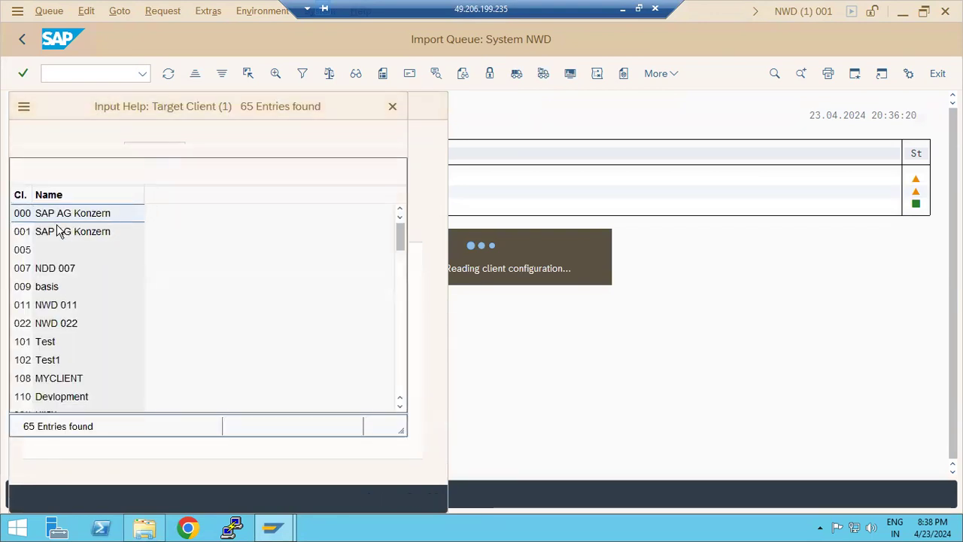
double_click(59, 234)
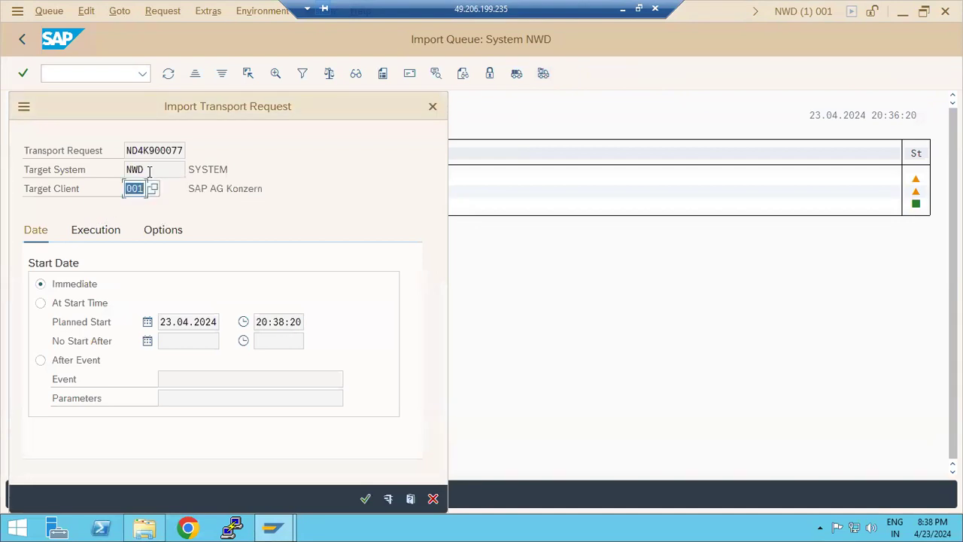
- Enable re-import, Overwrite Originals, Overwrite Objects in Unconfirmed Repairs and Ignore Invalid Component Version, and start the import
click(108, 229)
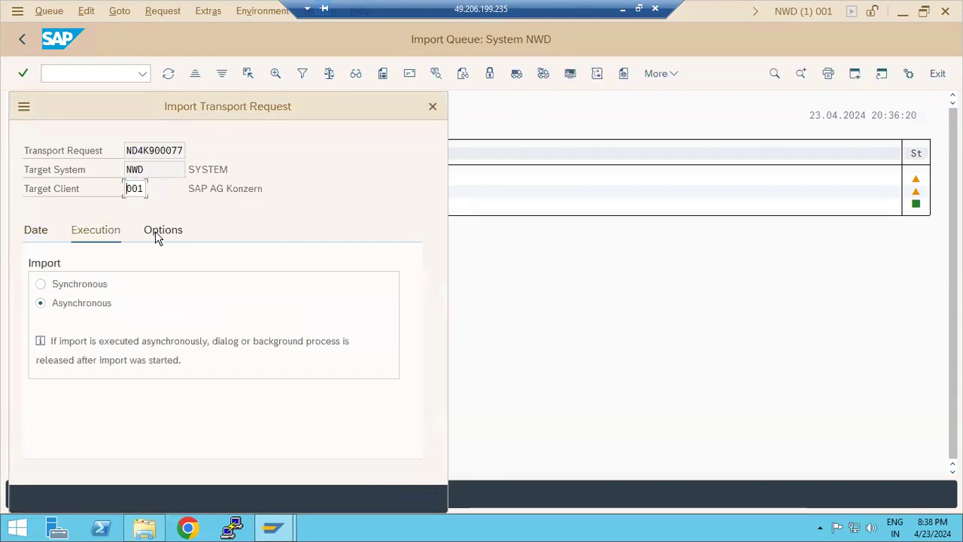
click(154, 232)
click(76, 303)
click(71, 322)
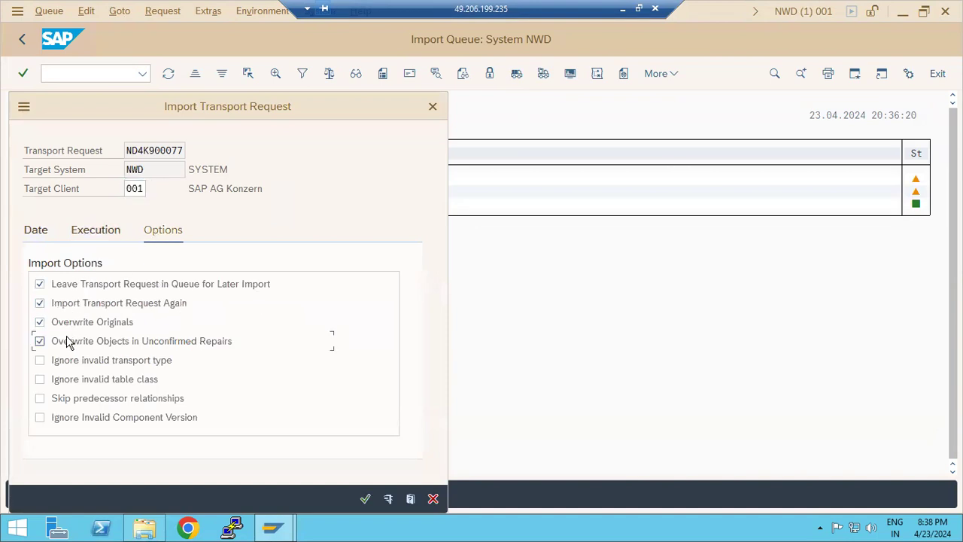
click(41, 420)
click(366, 499)
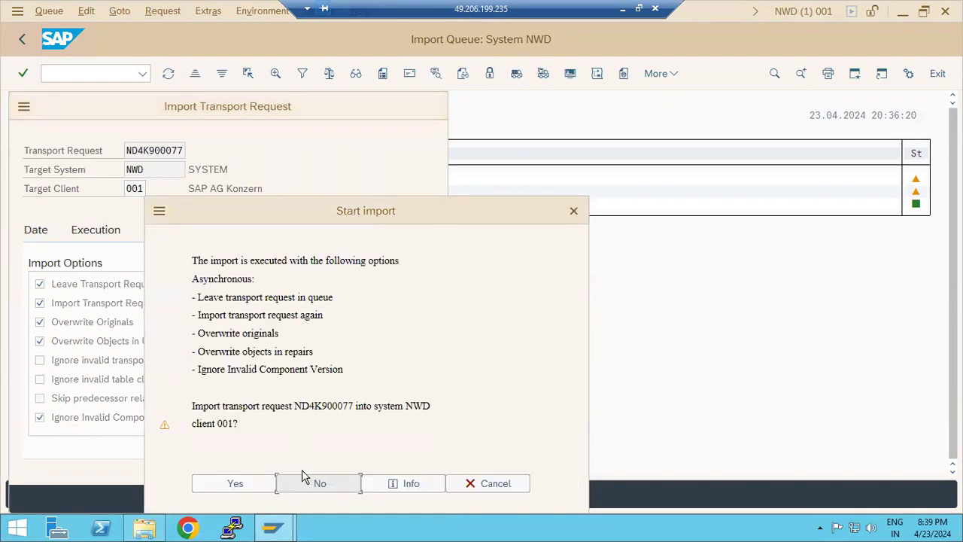
click(229, 486)
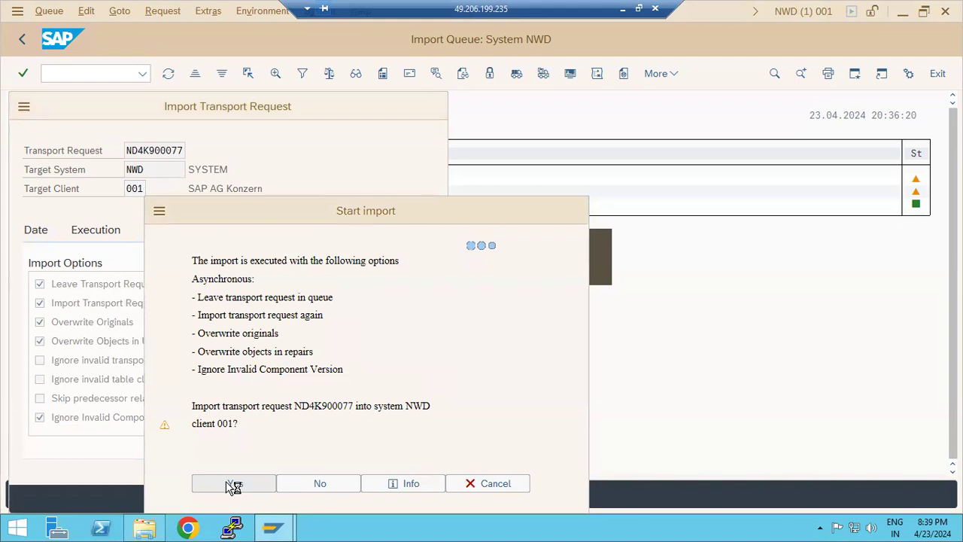
- Return to the Paint notes and add a text box beside them headed "TR errors (RC)"
key(alt+Tab)
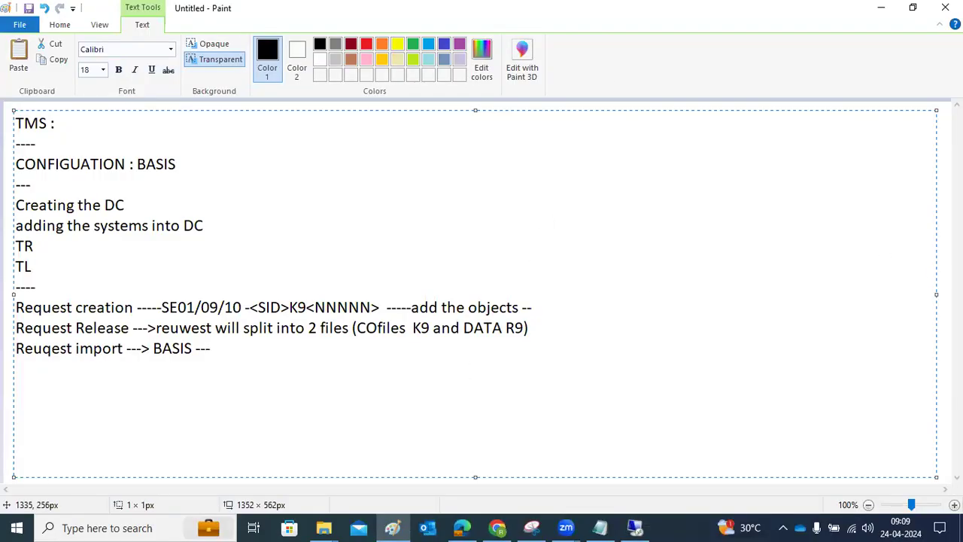
click(947, 304)
drag(539, 115, 933, 472)
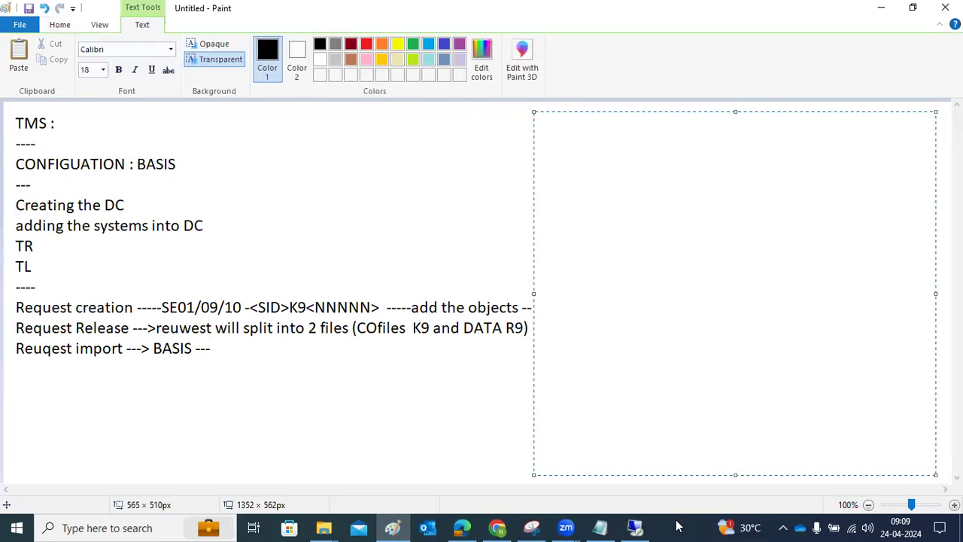
click(634, 528)
text(TR errors (RC))
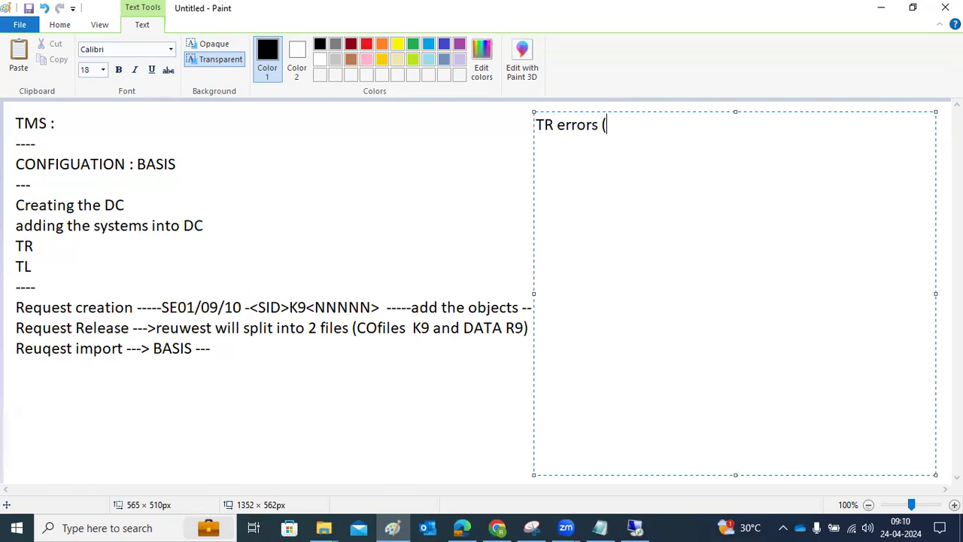
- List the return codes 0, 4, 8 and 12 on separate lines below the heading
key(Return)
text(0)
key(Return)
text(4)
key(Return)
text(8)
key(Return)
text(12)
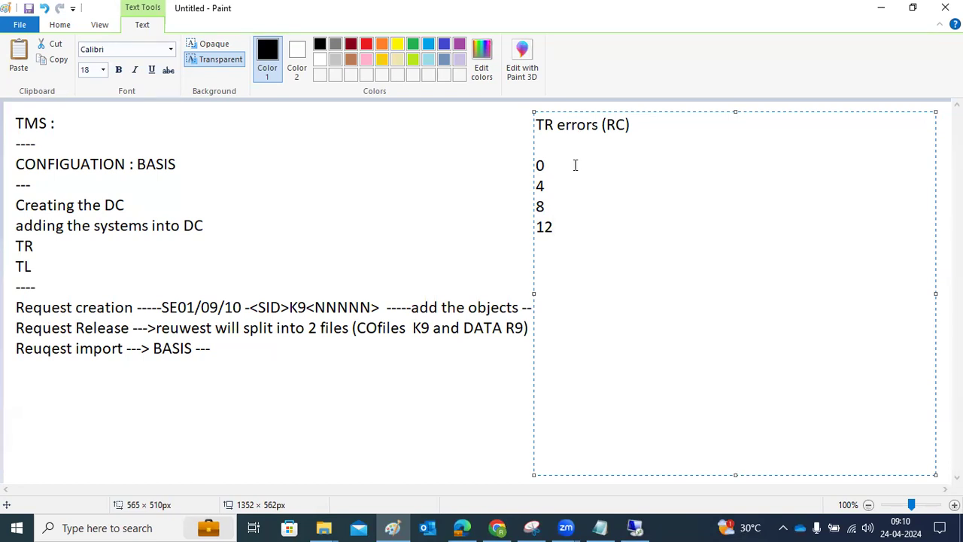
- Describe return code 0 as "Successfully imported" and code 4 as "Successfulyl imported with warnings"
text(Successfully imported)
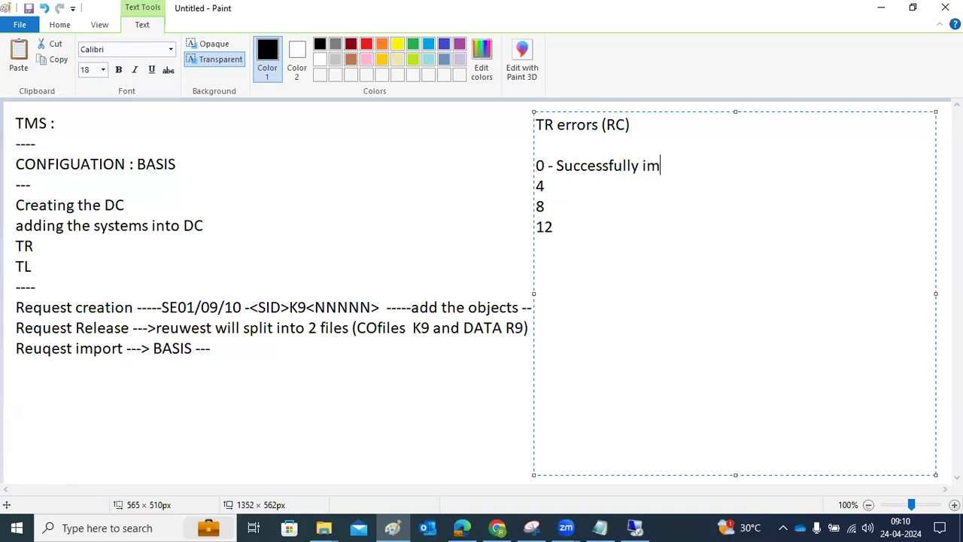
click(545, 186)
text(- Success)
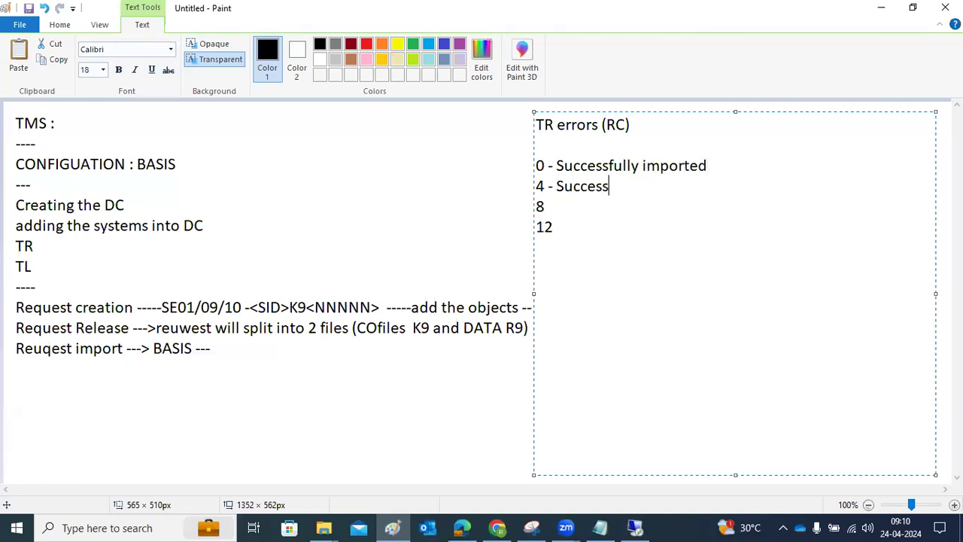
text(fulyl importe)
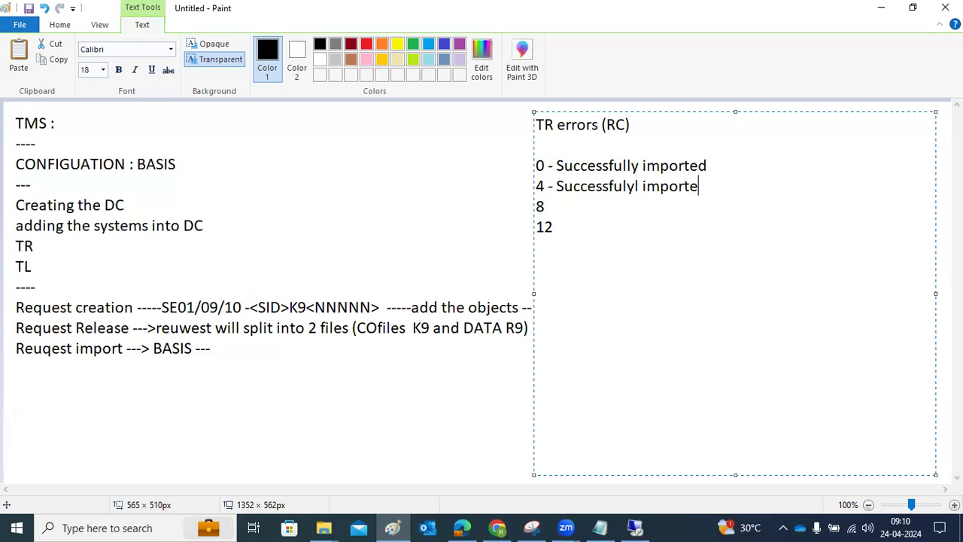
text(d with warnings)
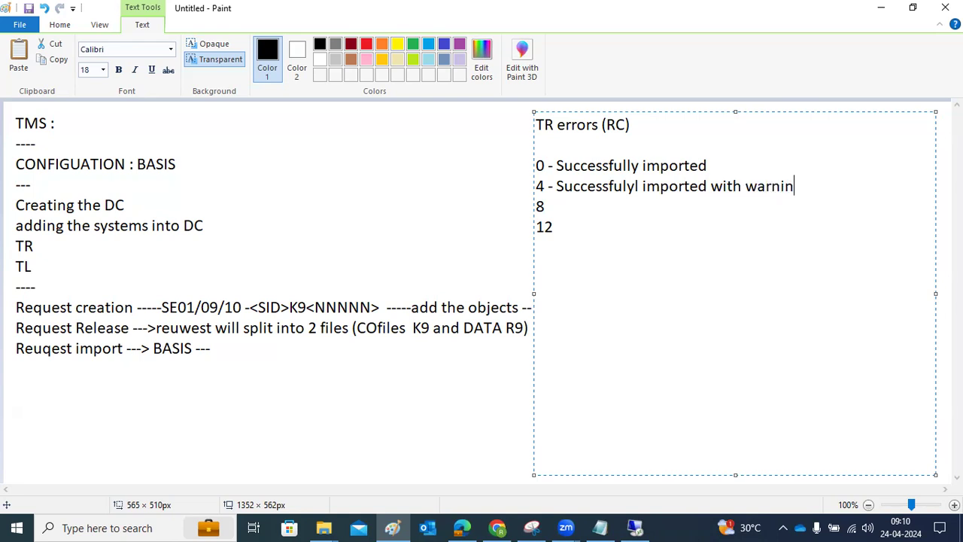
drag(550, 183, 682, 187)
- Describe return code 8 as "one or more object are having issues"
click(608, 201)
text(- one m)
key(BackSpace)
text(or more object)
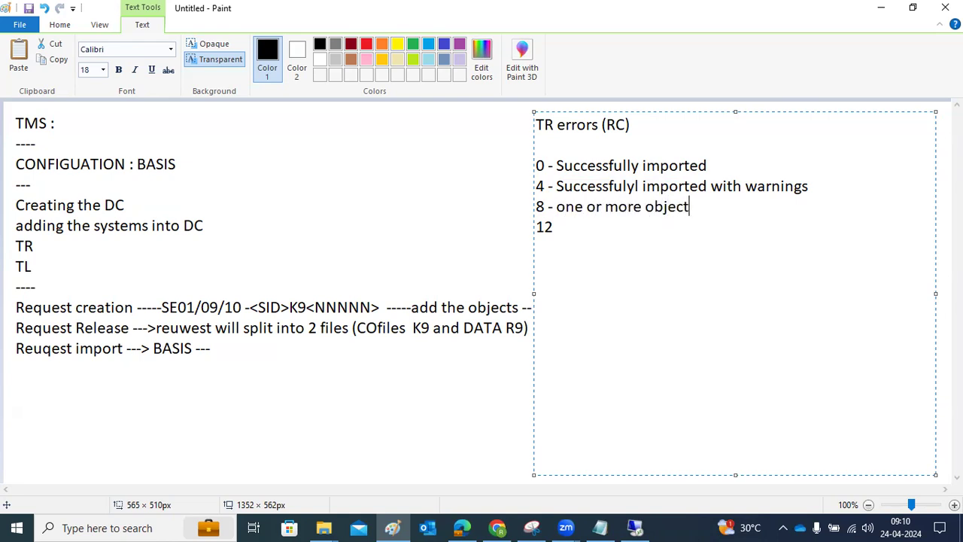
text( are having i)
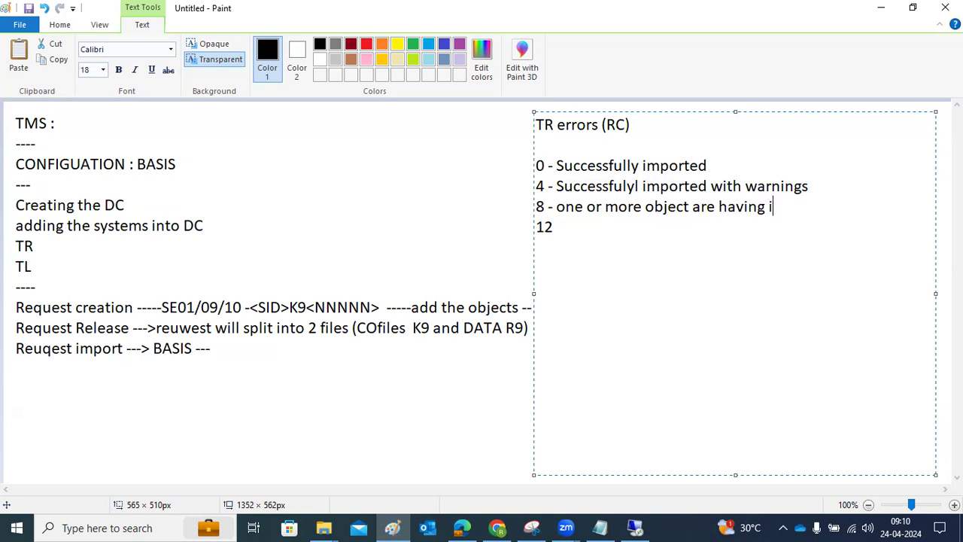
text(suess)
drag(572, 209, 806, 209)
- Describe return code 12 as "System issues ----BASIS" and append "--TR owner" to the code 8 line
click(656, 238)
text(- System issues)
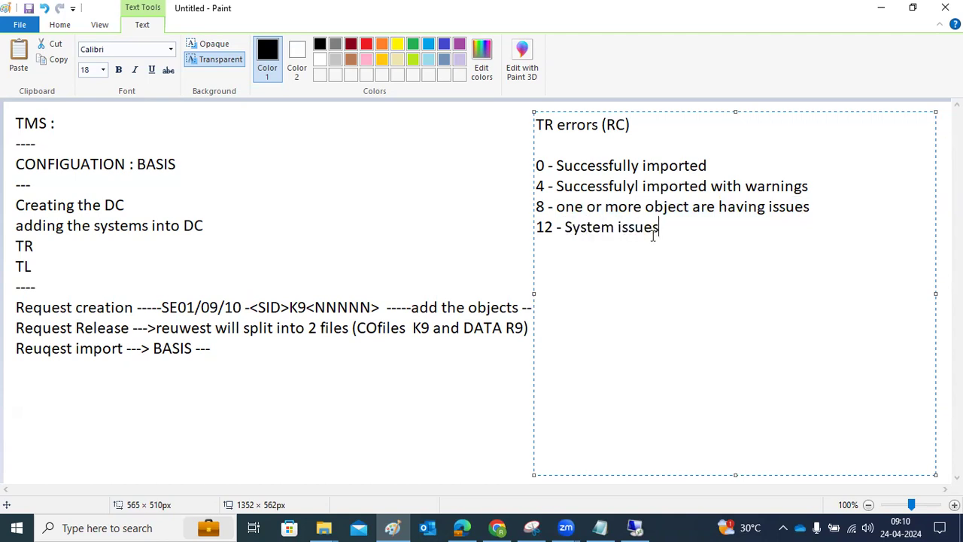
text( ----BASIS)
click(832, 202)
text(--)
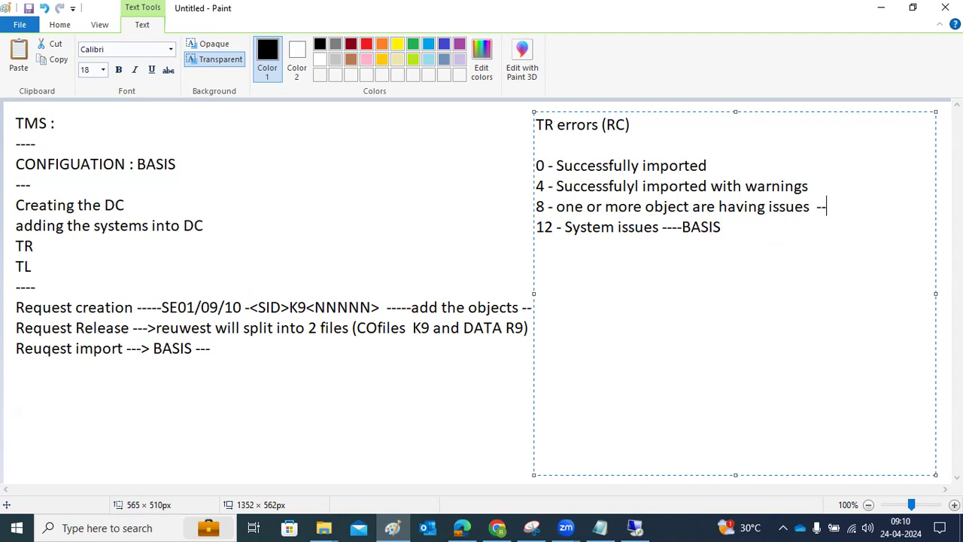
text(TR owner)
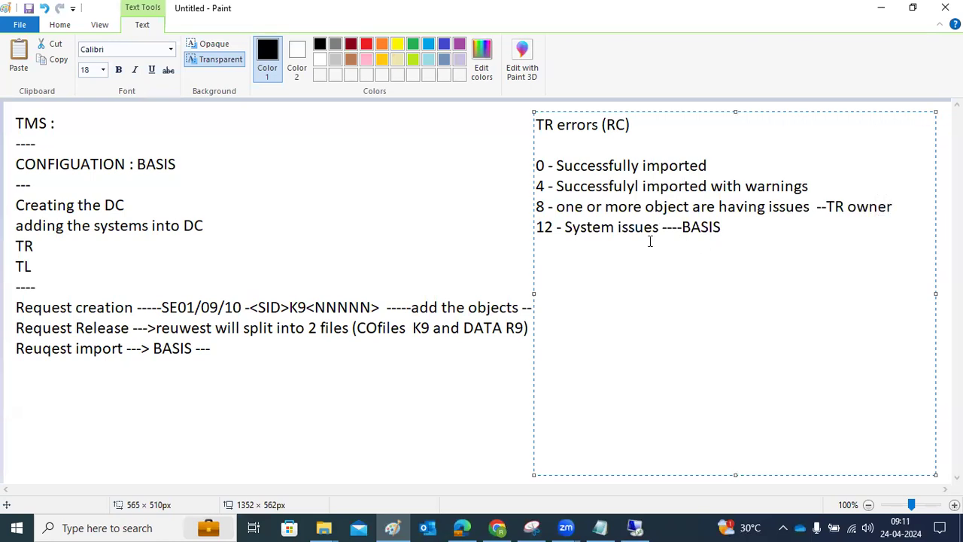
drag(574, 229, 604, 229)
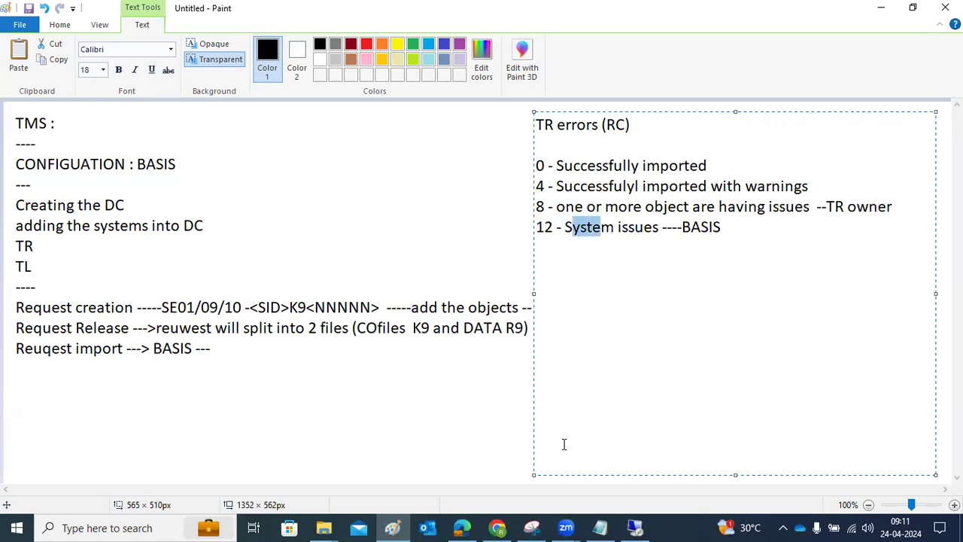
- Switch back to the SAP remote session and log on to ND4 client 001 as BASIS with the account password
click(636, 527)
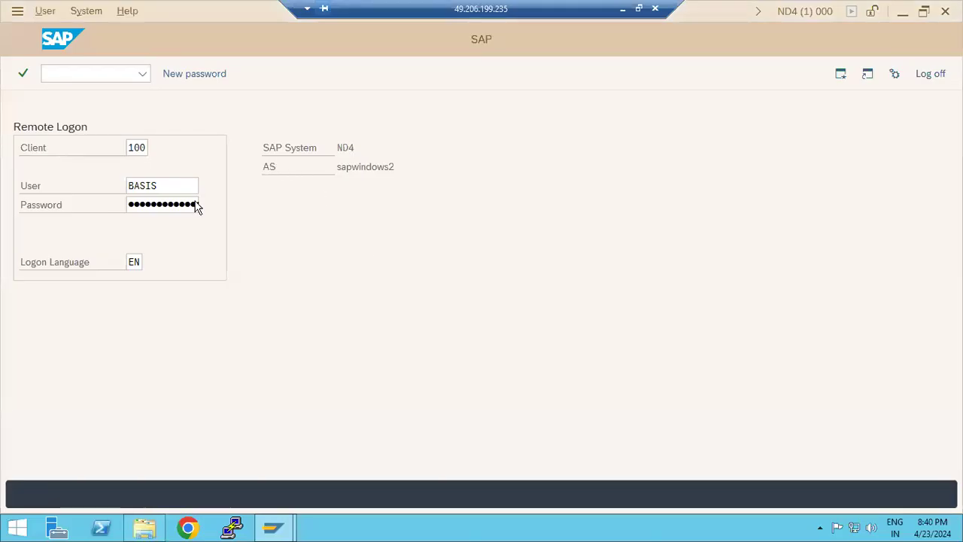
click(145, 150)
double_click(145, 150)
text(001)
key(Tab)
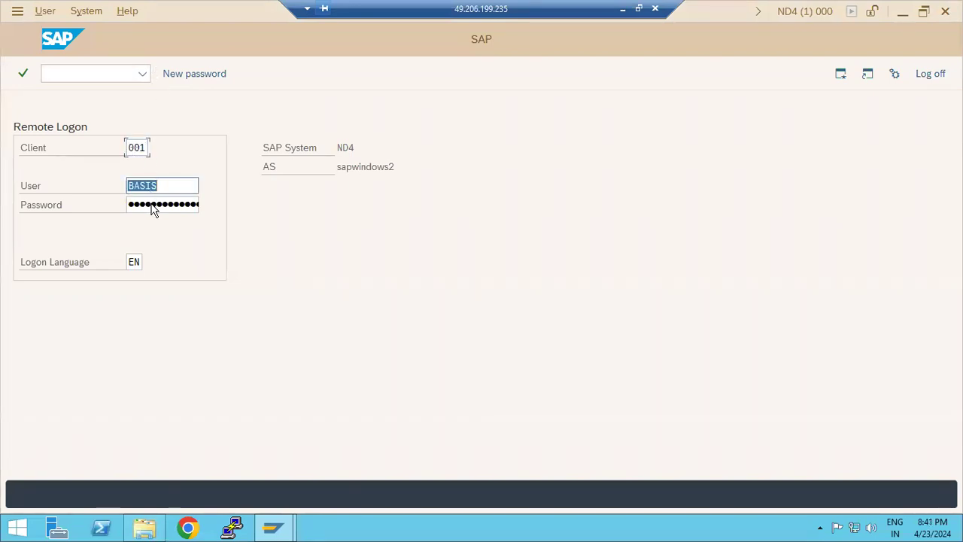
click(152, 204)
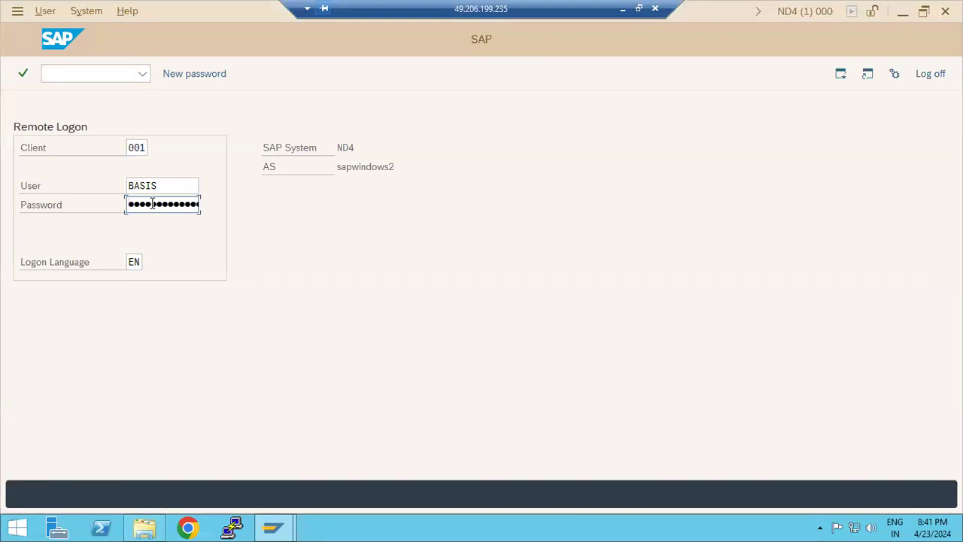
key(Return)
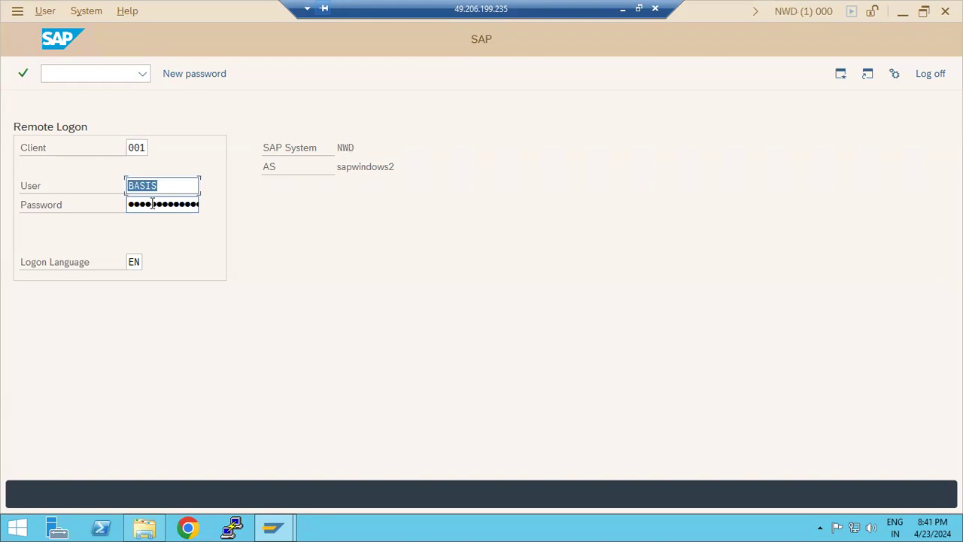
- Log on to NWD client 001 as ddic with the account password and refresh the NWD import queue
key(BackSpace)
text(ddic)
key(Tab)
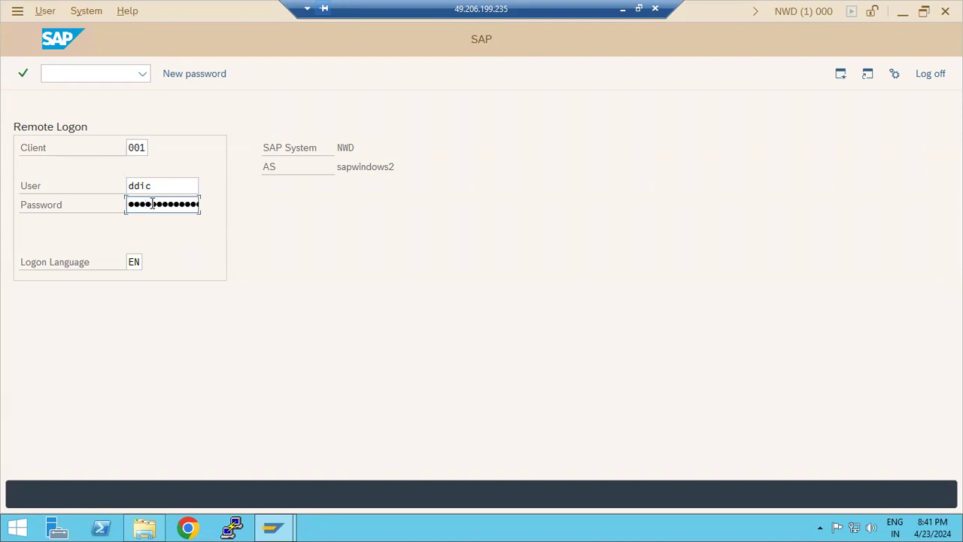
key(Return)
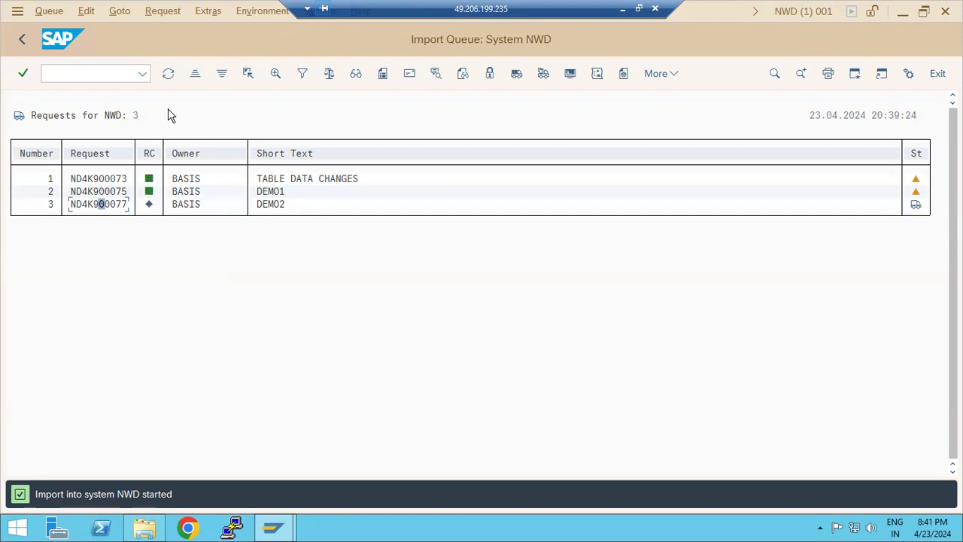
click(168, 74)
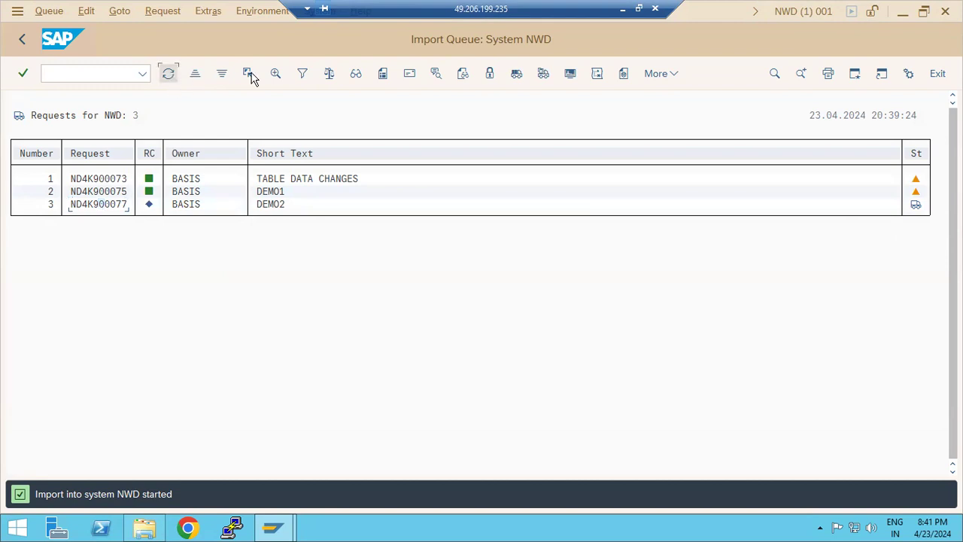
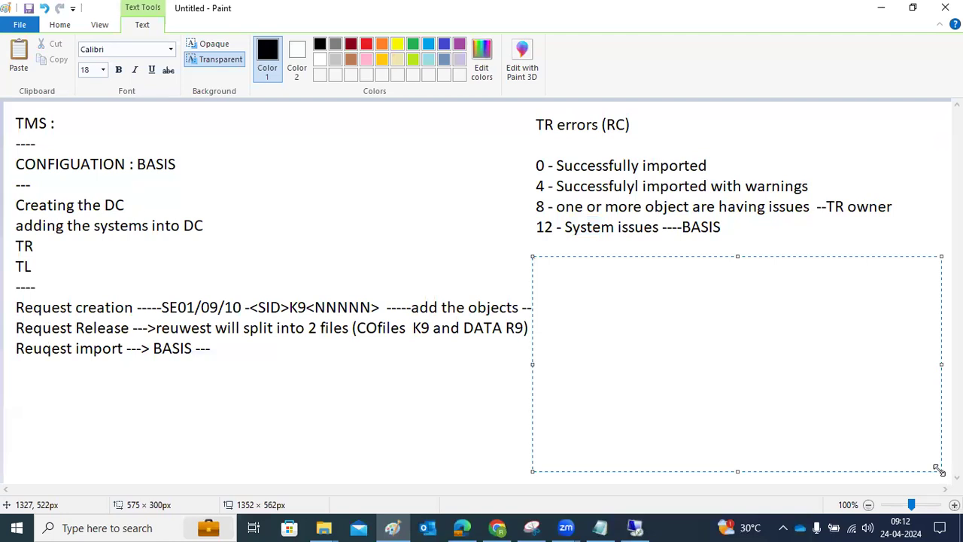
- In a new Paint text box below the return codes, write "1)TMSADM user in 000 client got locked.."
text(1)TMSADM user in 00 client got locked)
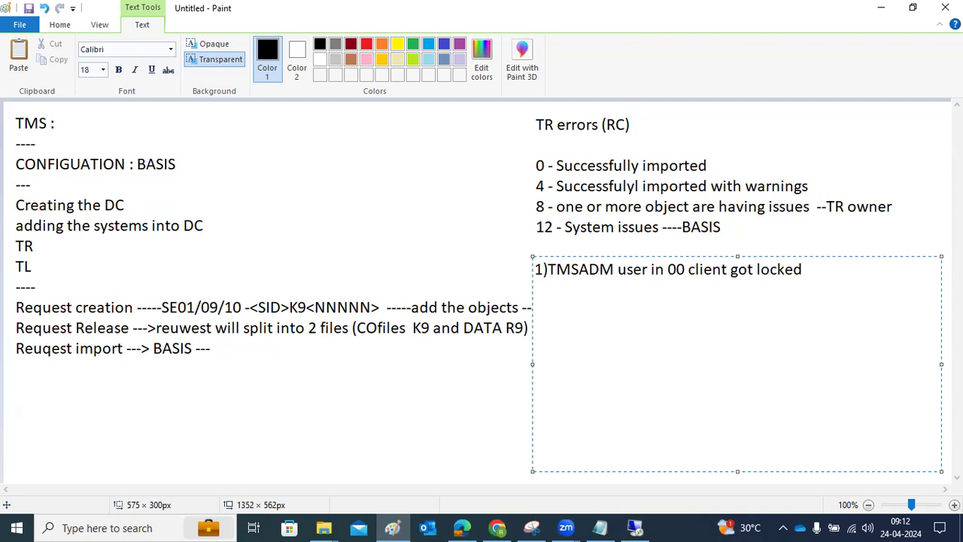
click(676, 268)
text(0)
click(834, 269)
text(..)
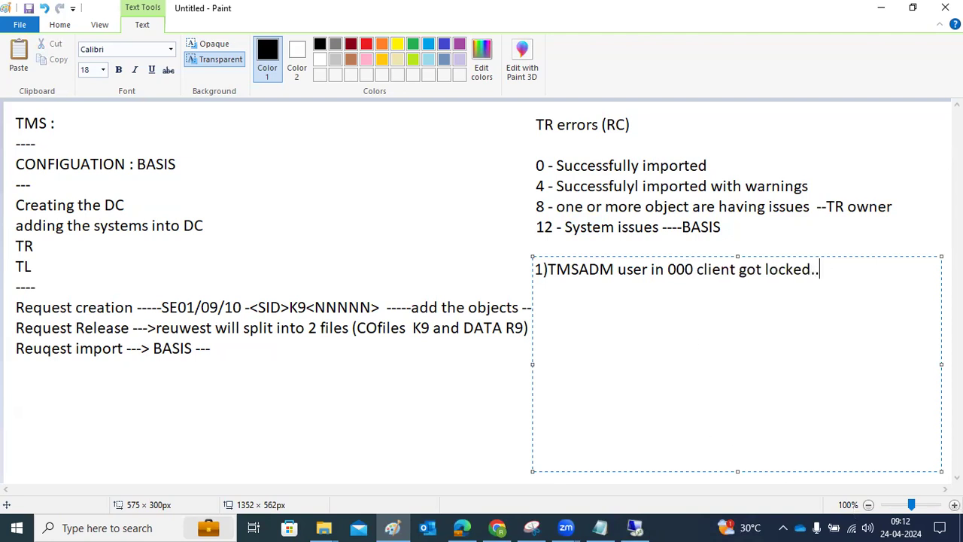
- Add the second cause on a new line: "2)TMS* RFC destinations it wont work"
key(Return)
text(2))
text(TMSADM)
key(BackSpace)
key(BackSpace)
key(BackSpace)
text(* )
text(RFC destin)
text(ations it wont )
text(work )
- Add the third cause: "3)JOb:RDDIMPDP job it wont run ----we need to run the report in 000-SA38-RDDNEWPP"
text(3))
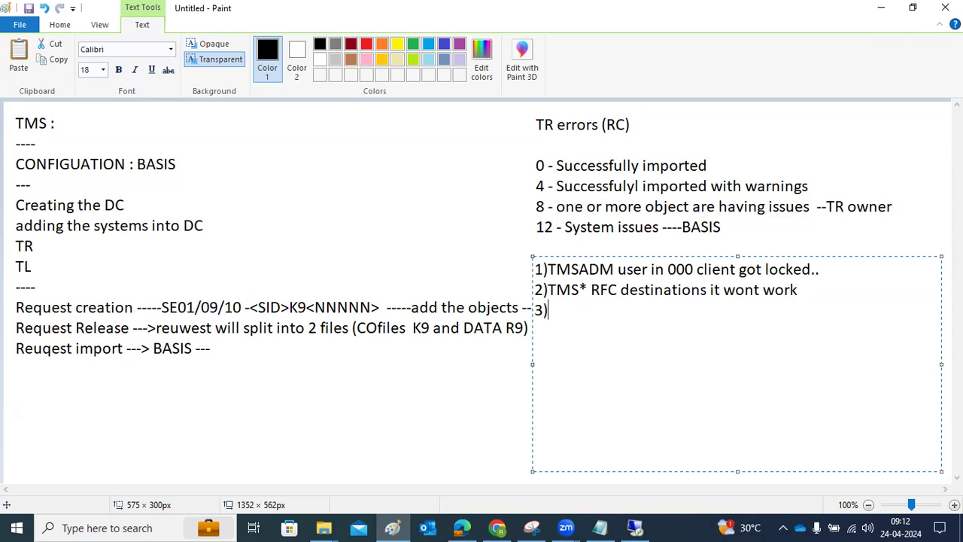
text(JOb:RDDIMPDP jo)
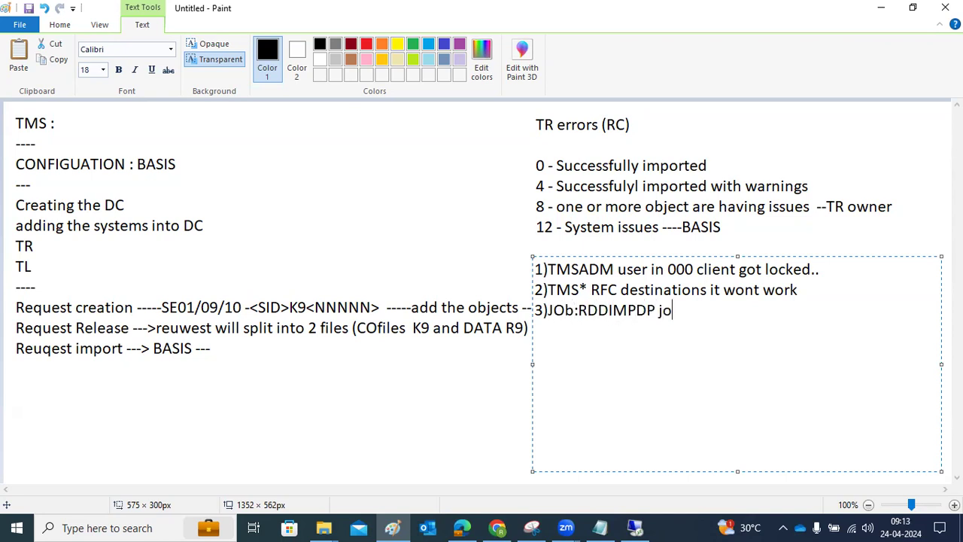
text(b it wont ru)
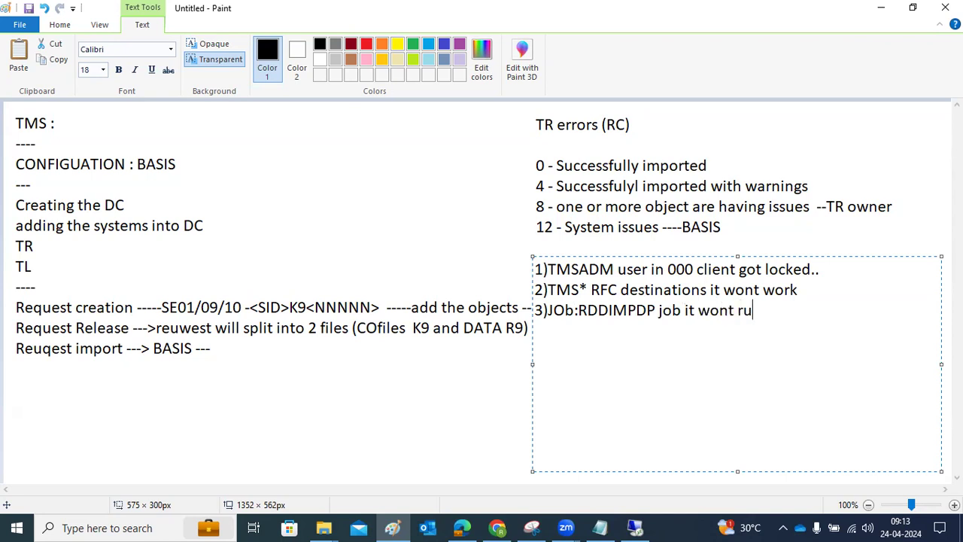
text(n ----we ned)
key(BackSpace)
text(ed to )
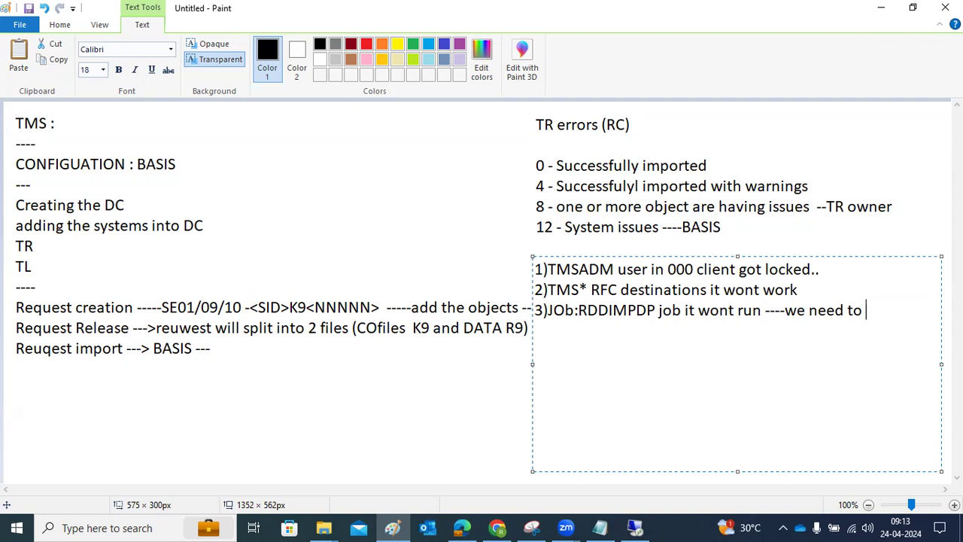
text(run the repor)
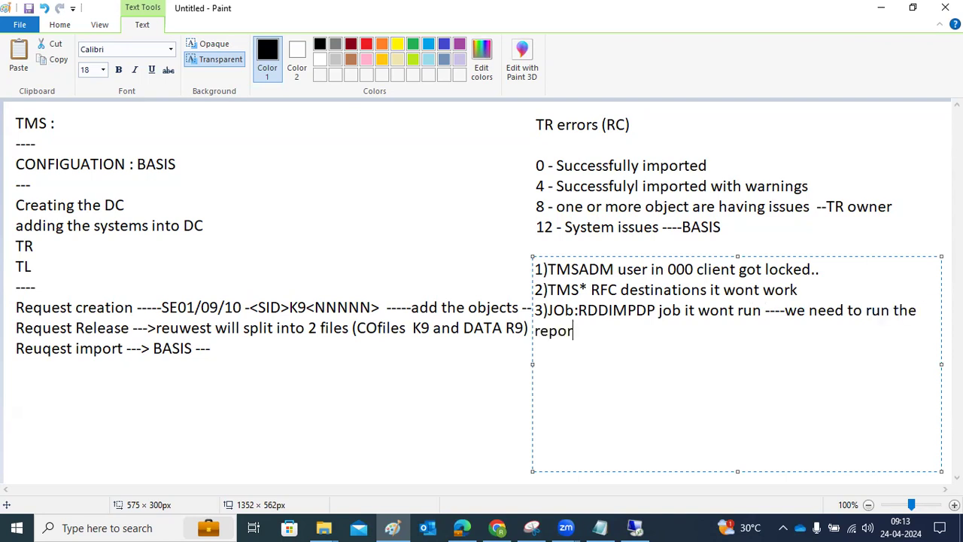
text(t in 000-SA38)
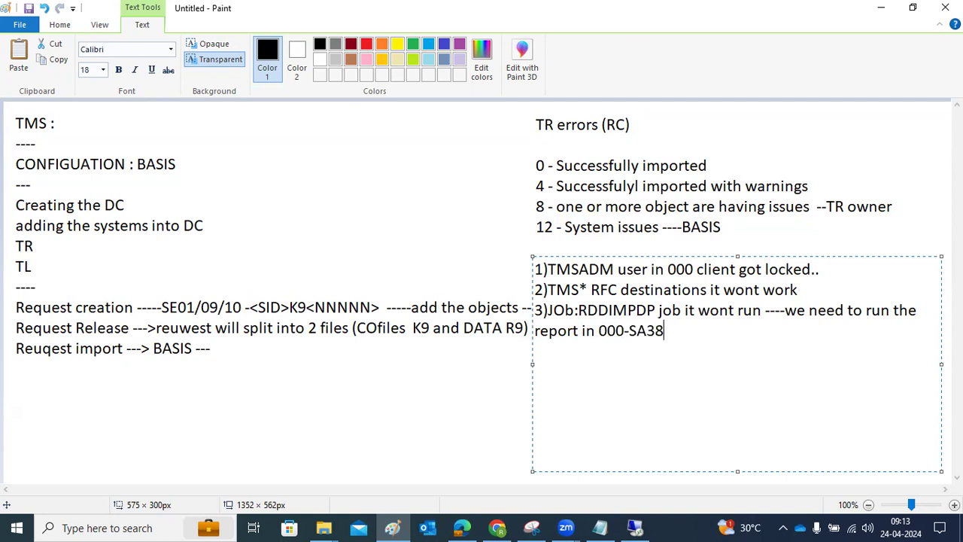
text(-RDDNEWPP)
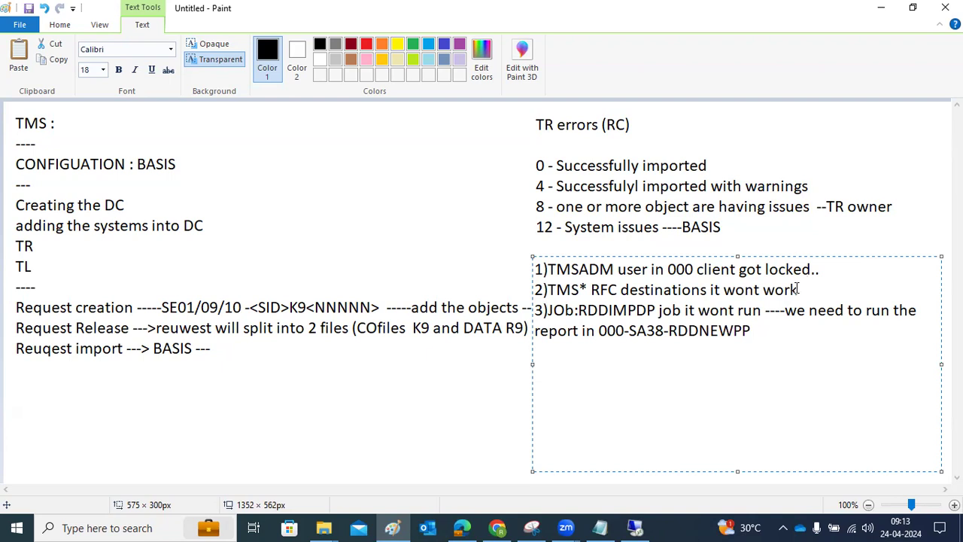
drag(578, 316, 649, 315)
drag(618, 270, 712, 269)
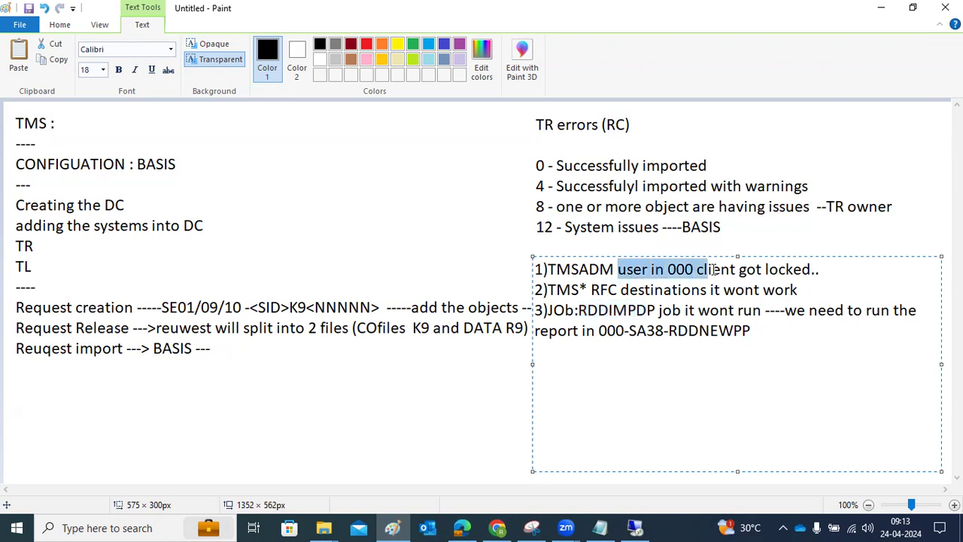
drag(655, 291, 724, 294)
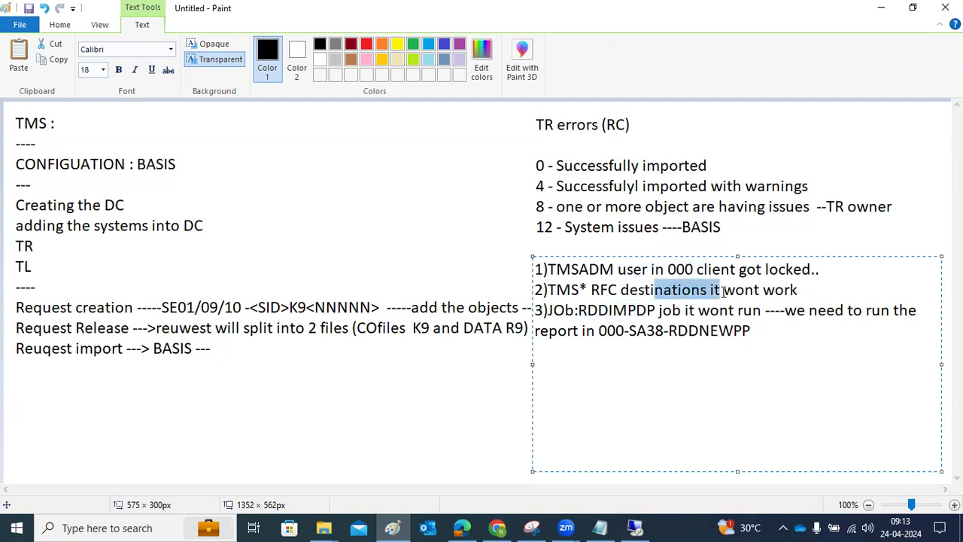
- Add the fourth cause on a new line: "4)there are no free BTC workprocess"
click(768, 329)
key(Return)
text(4)
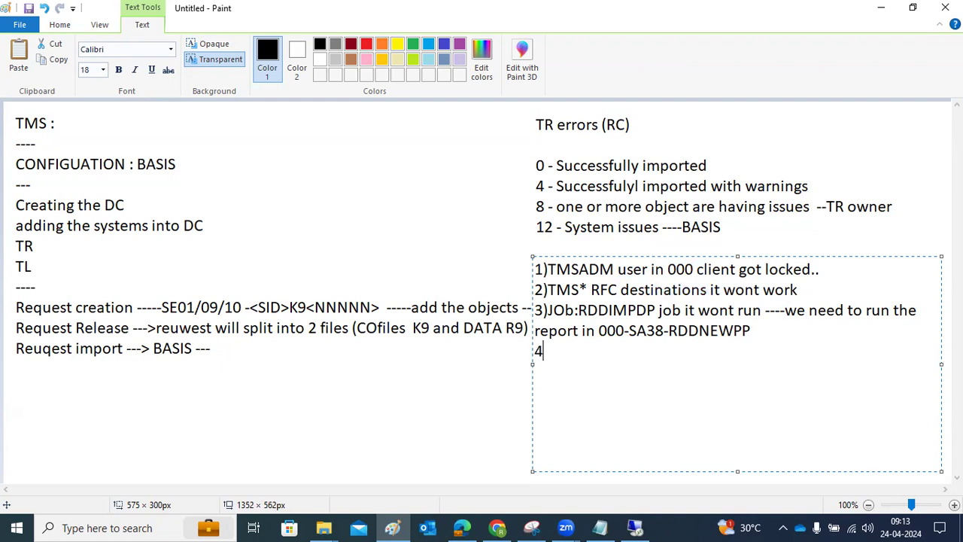
text()there are no fr)
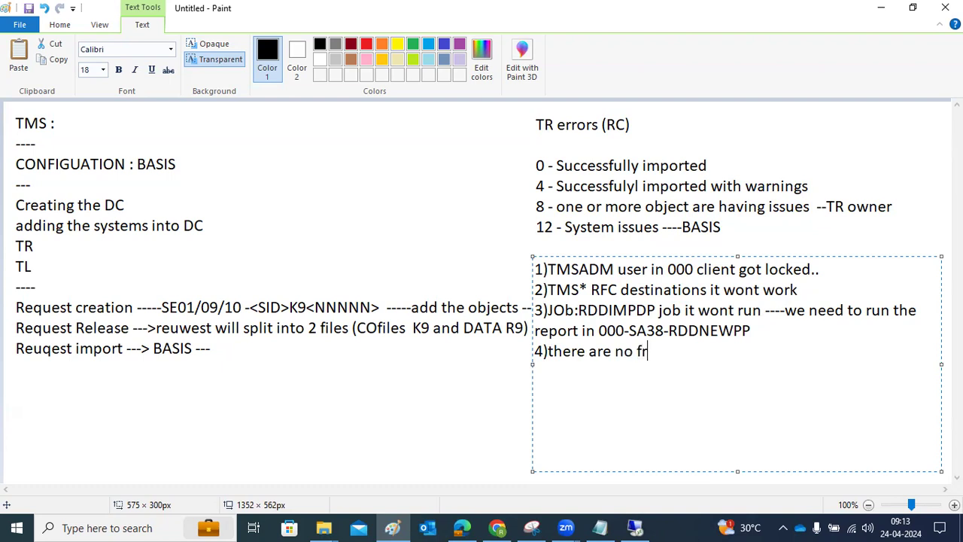
text(ee BTC workprocess)
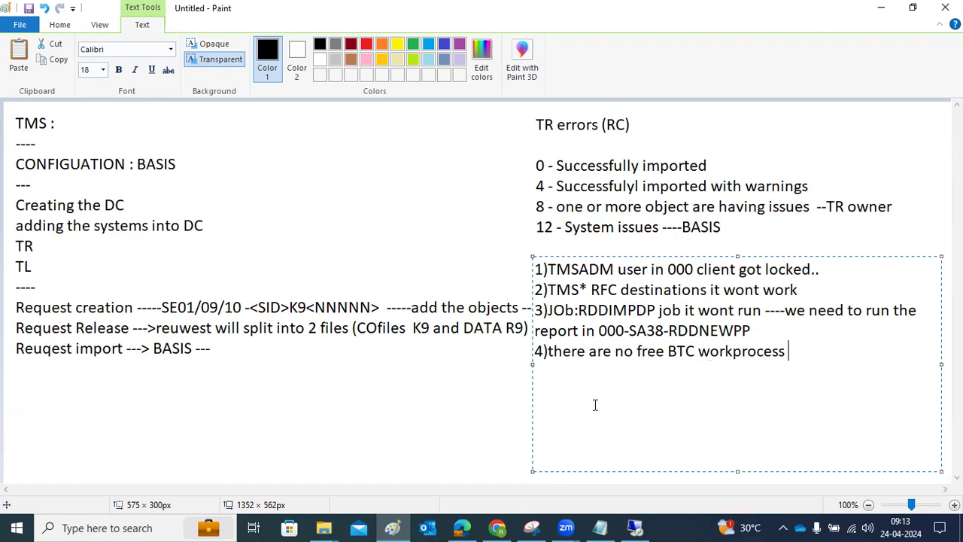
- Switch to the SAP remote session and return from the NWD import queue to the import overview
click(636, 526)
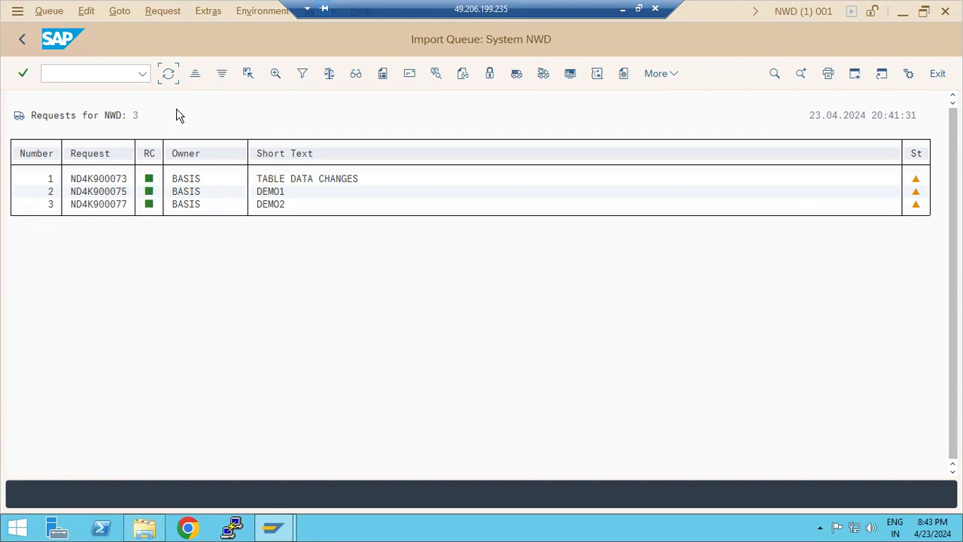
click(24, 40)
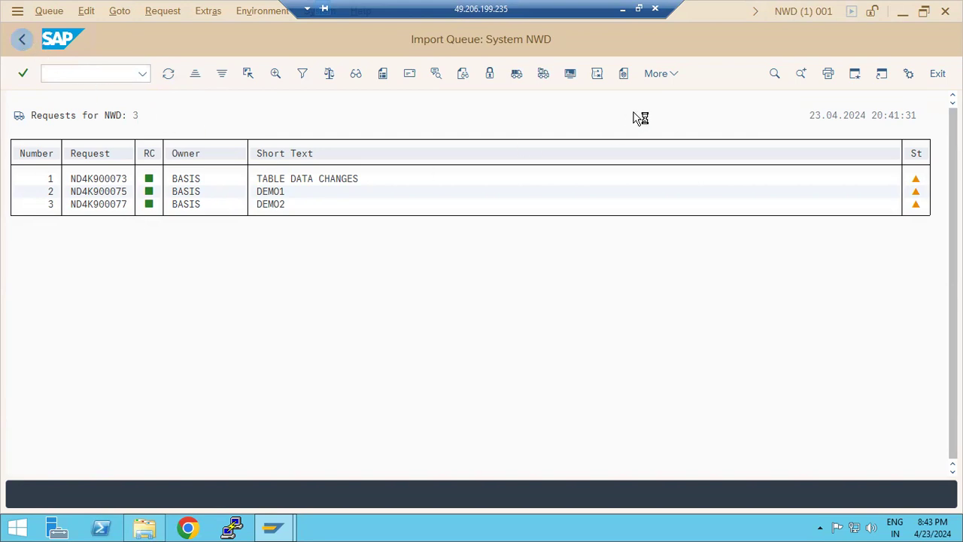
- Switch back to Paint and review the return codes and the list of import error causes
key(alt+Tab)
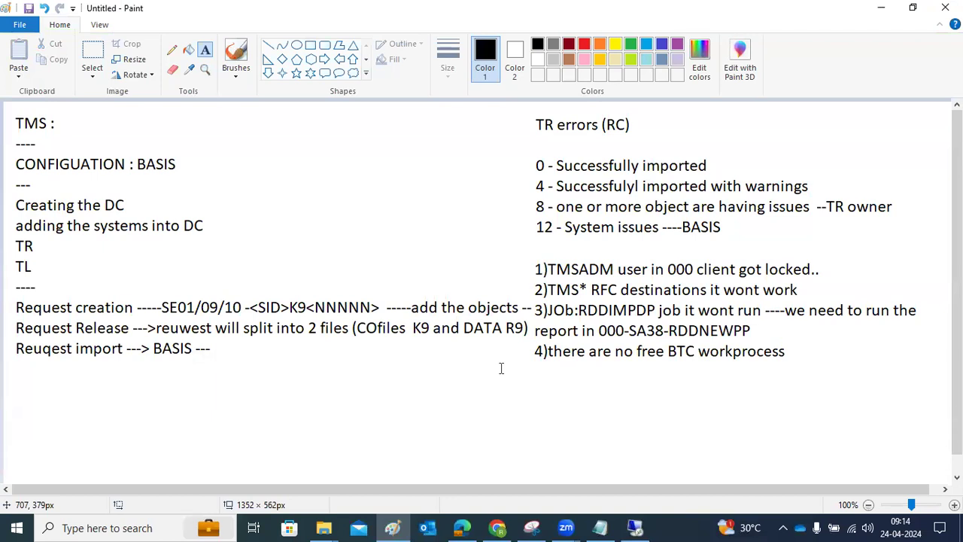
drag(535, 173, 615, 197)
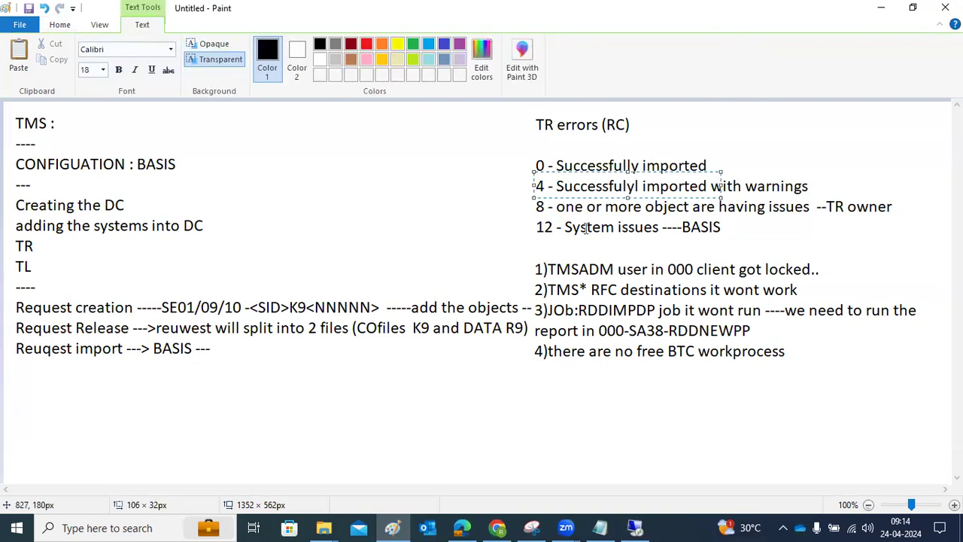
click(587, 215)
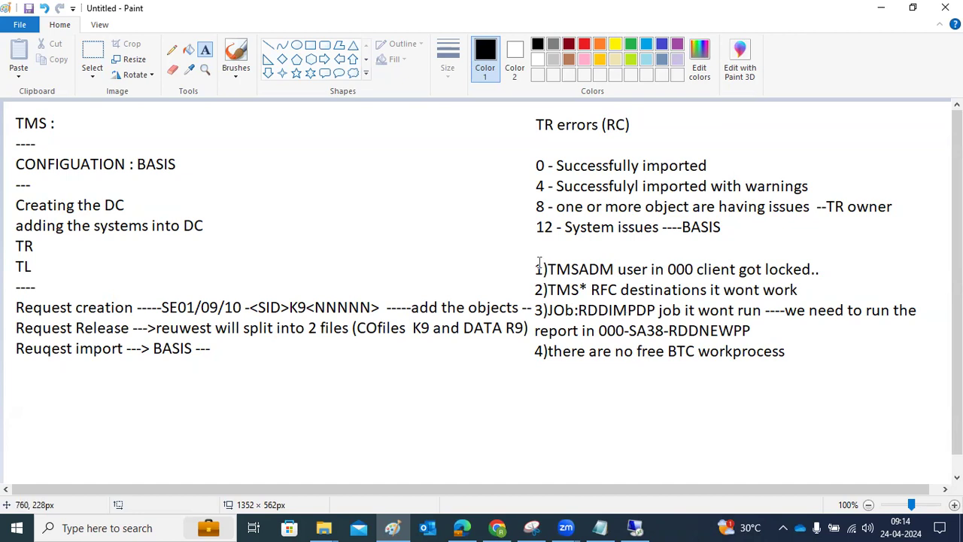
drag(524, 247, 932, 382)
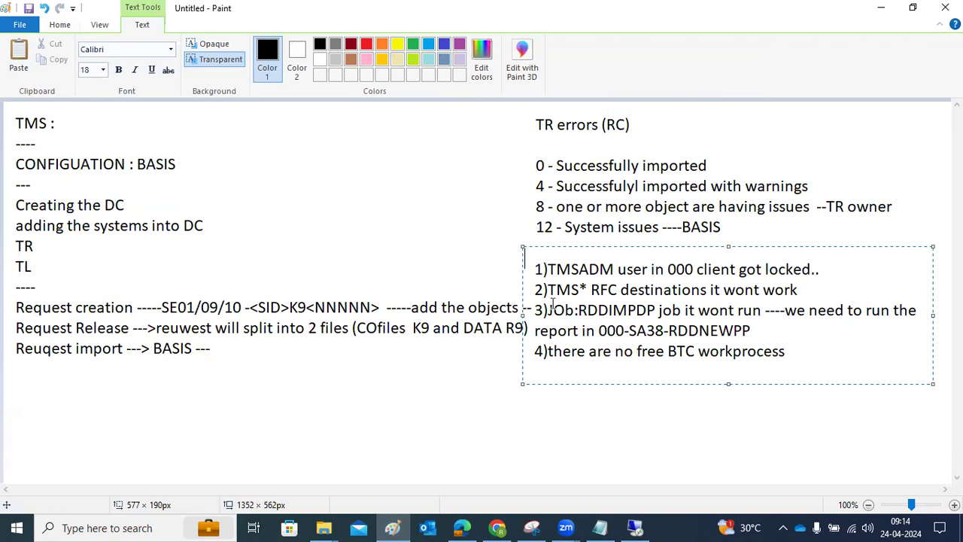
- In the SAP remote session, open transaction SM37 and list the RDDIMPDP jobs for user name *
click(635, 528)
click(68, 75)
text(/nsm37)
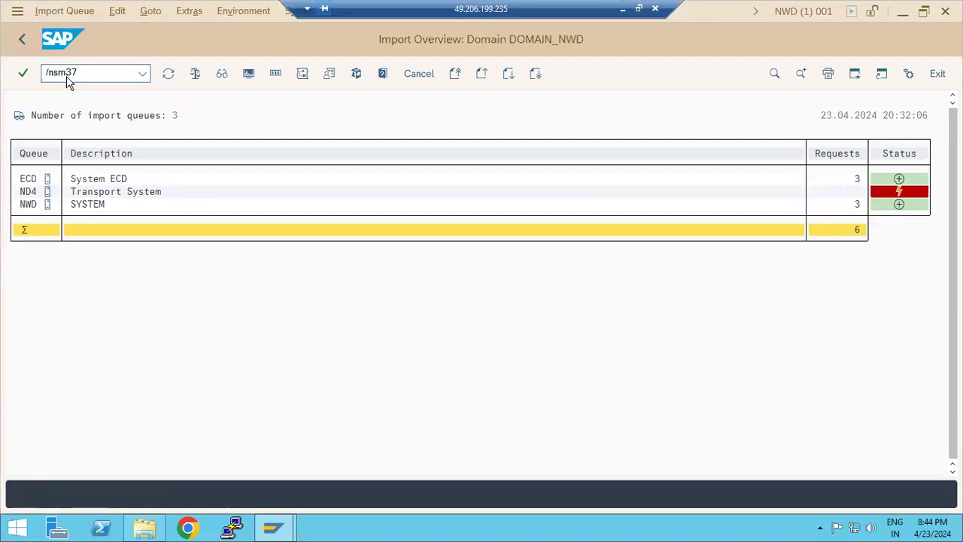
key(Return)
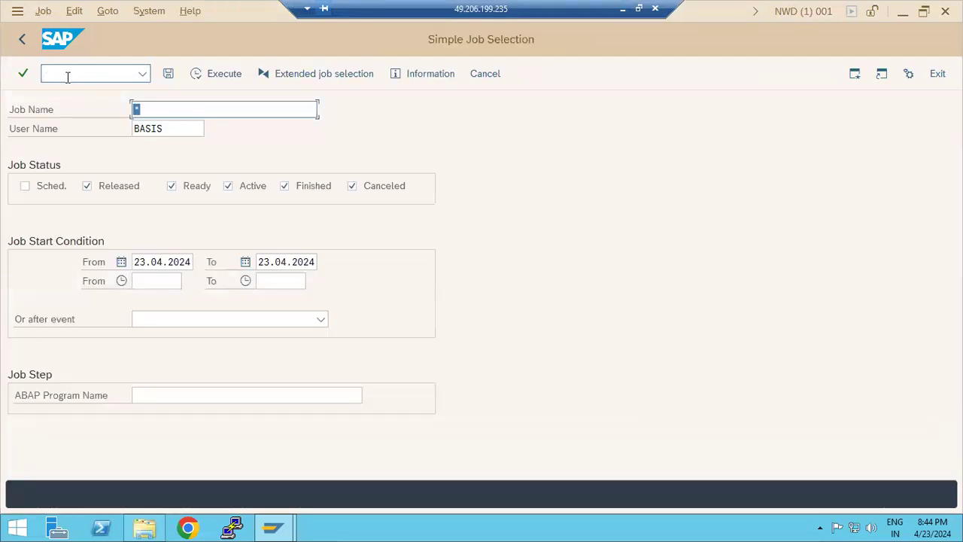
text(RDDIMPDP)
key(Tab)
text(*)
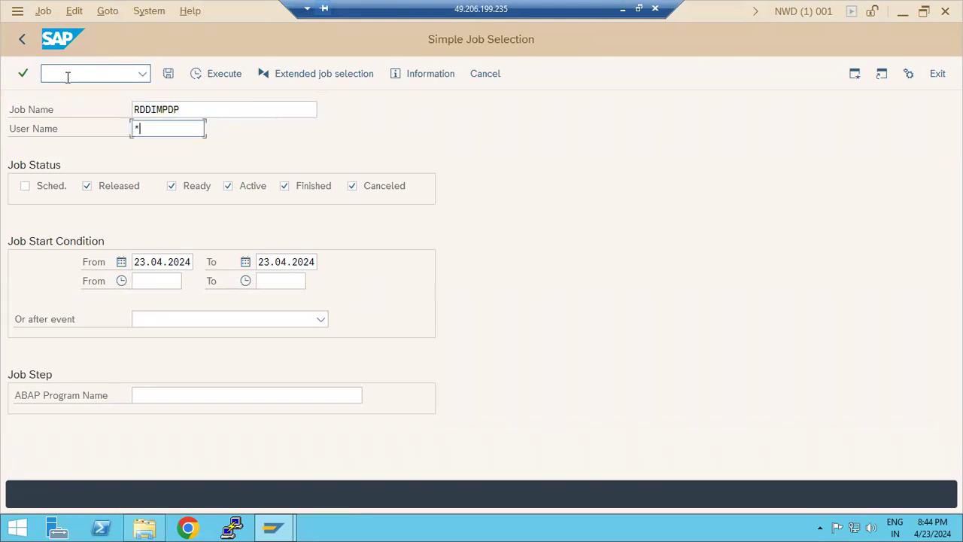
click(213, 76)
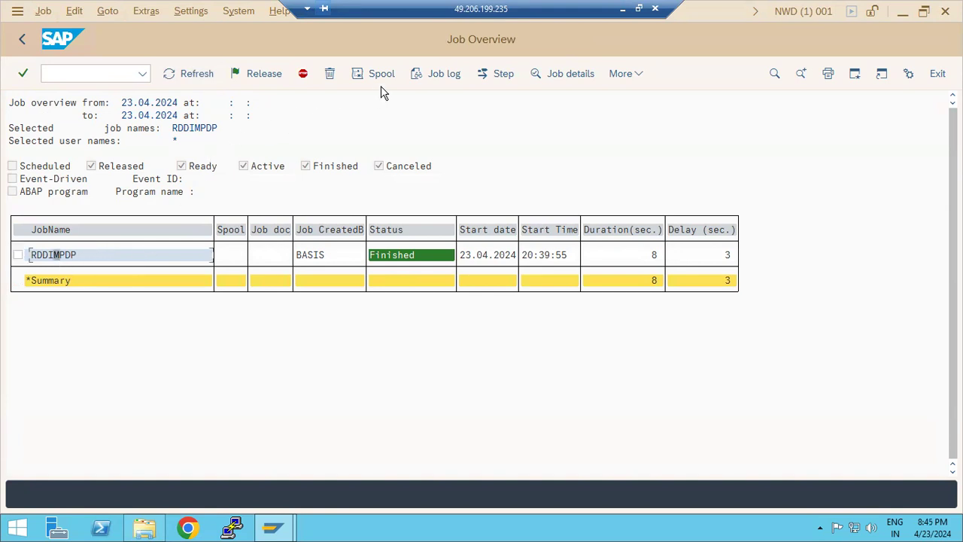
- Examine the job log of the RDDIMPDP job and return to the job selection
click(426, 76)
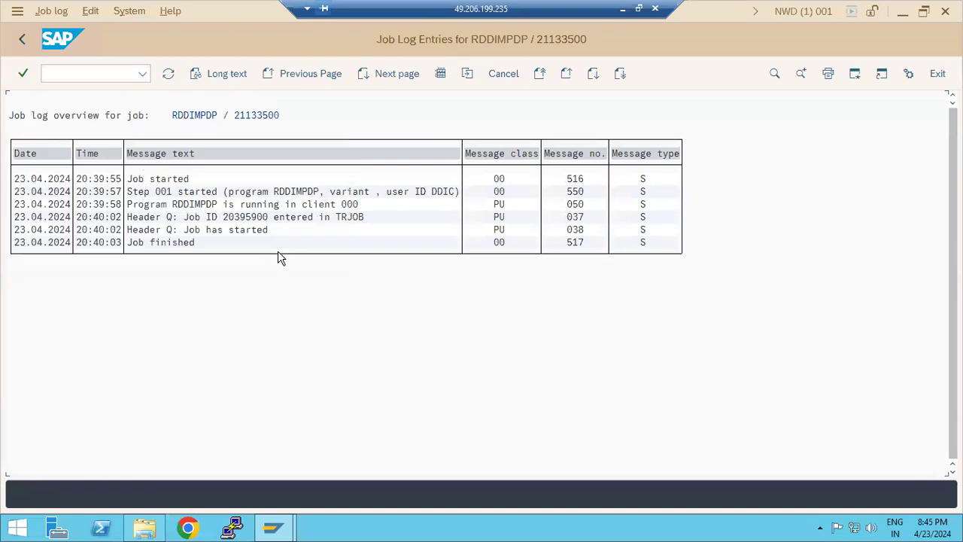
click(219, 218)
click(22, 39)
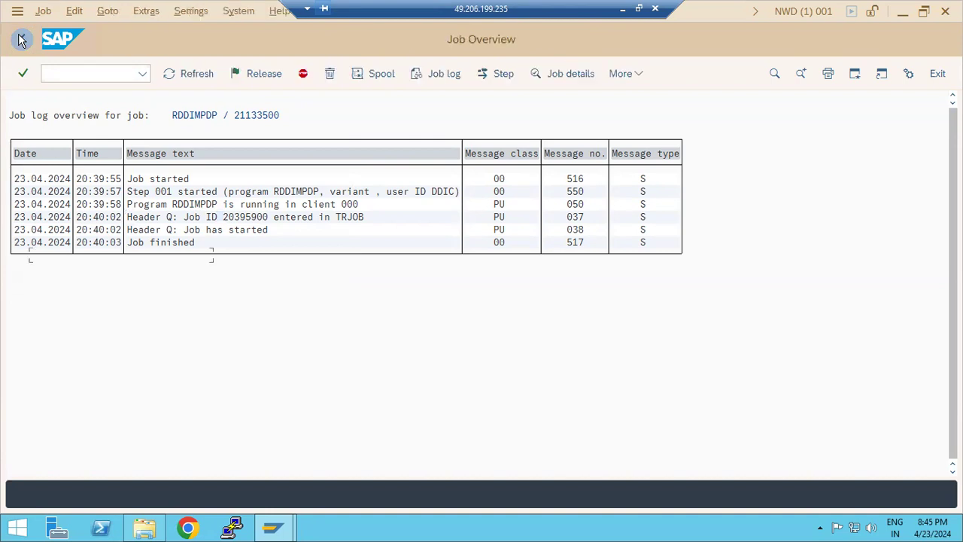
click(22, 39)
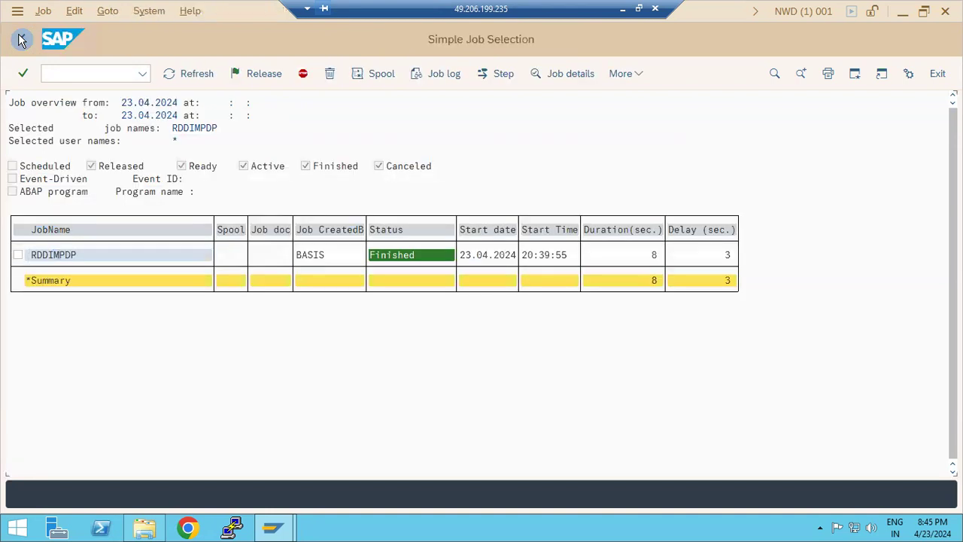
- Run program RDDNEWPP in transaction SA38, schedule the background job with normal priority, and leave the transaction
click(46, 72)
text(/nsa38)
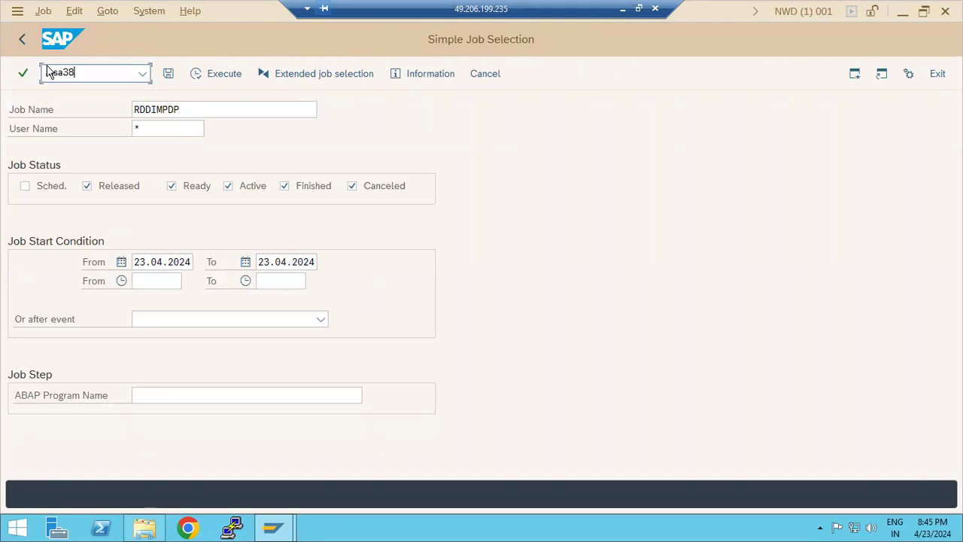
key(Return)
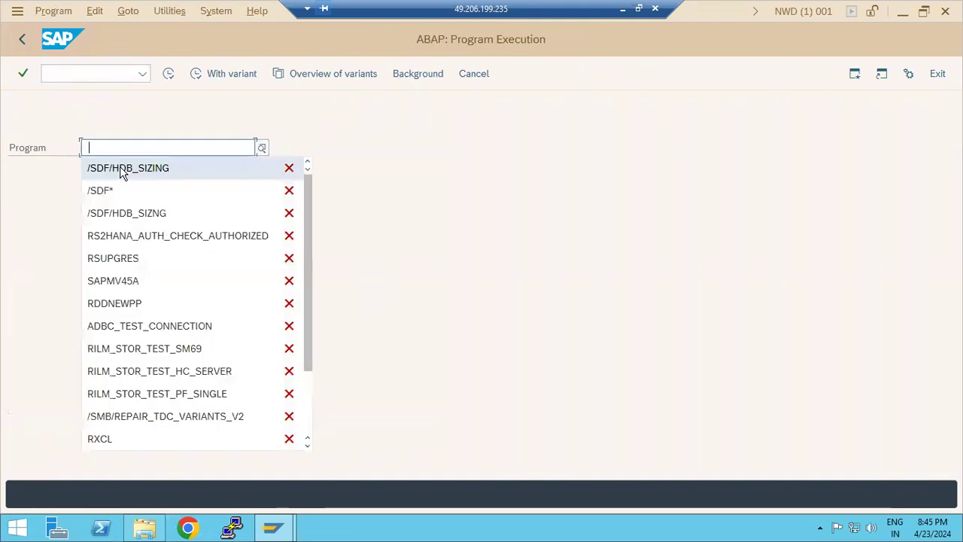
text(WPP)
click(169, 74)
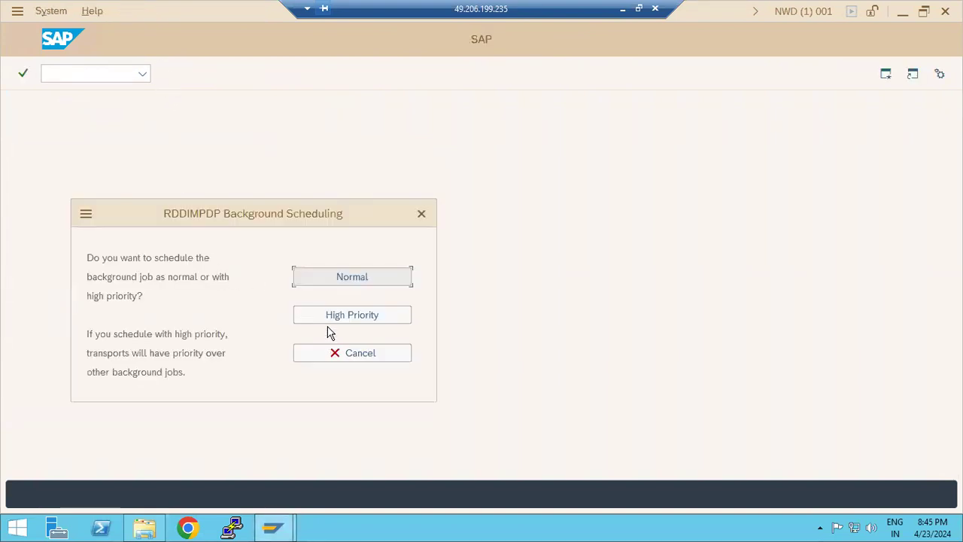
click(329, 284)
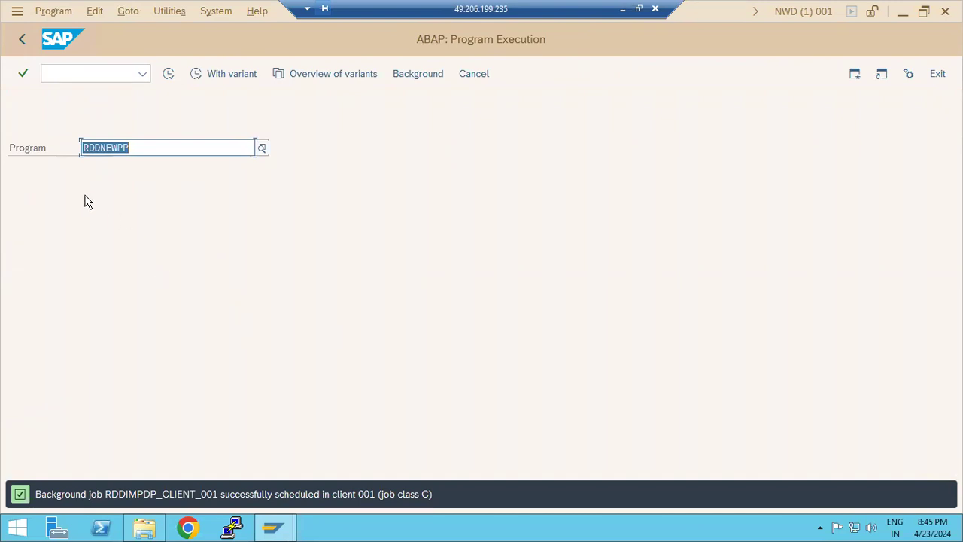
click(21, 41)
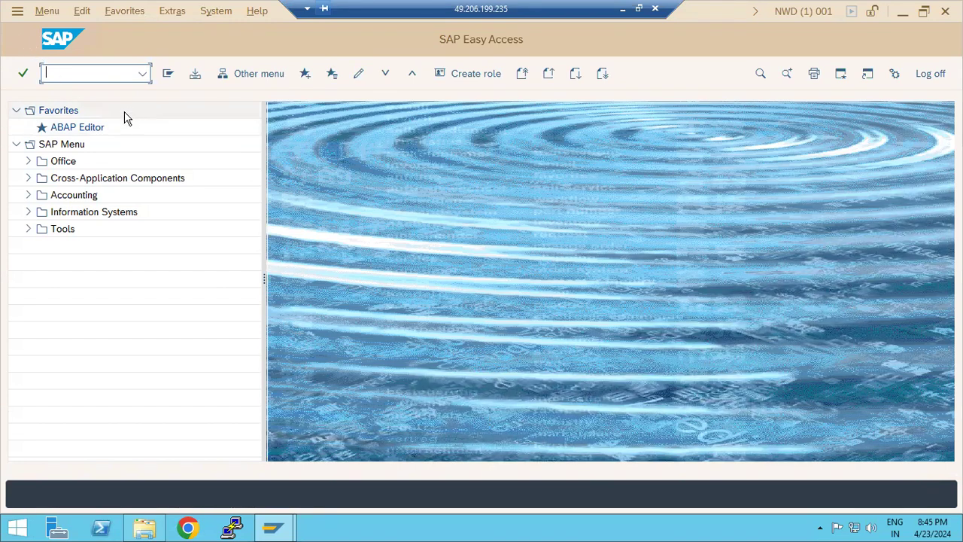
- Open the NWD instance's work process overview, dismiss the Internet Explorer security notice, and check the free background work processes before leaving
text(s)
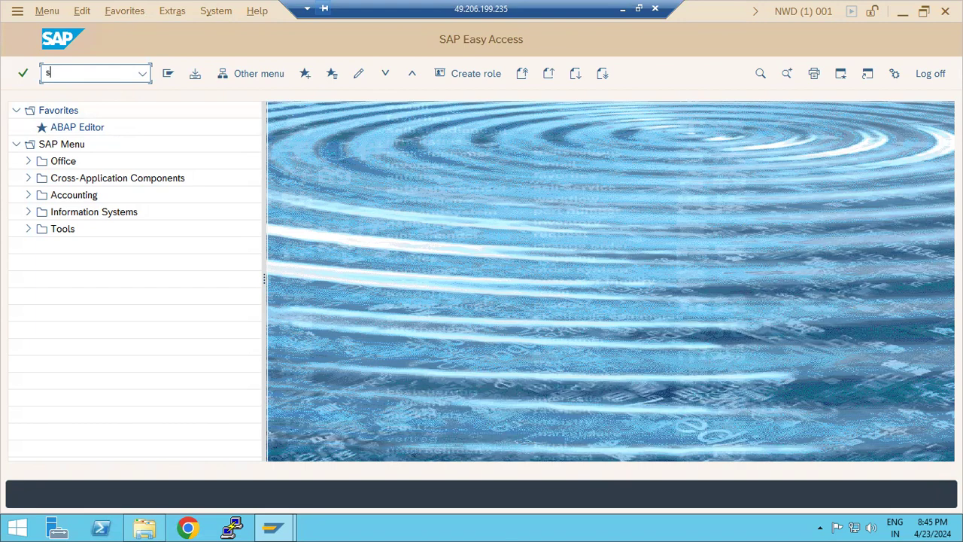
key(Return)
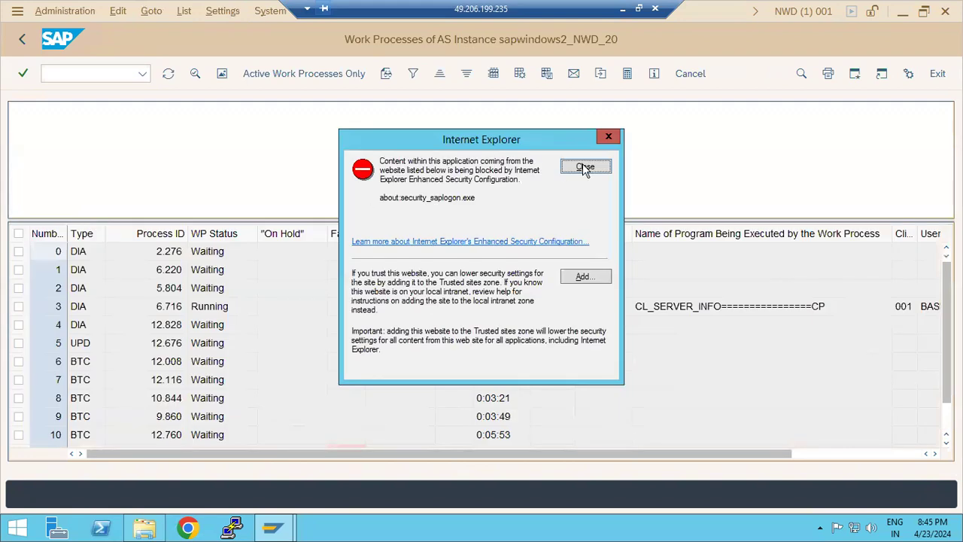
click(586, 166)
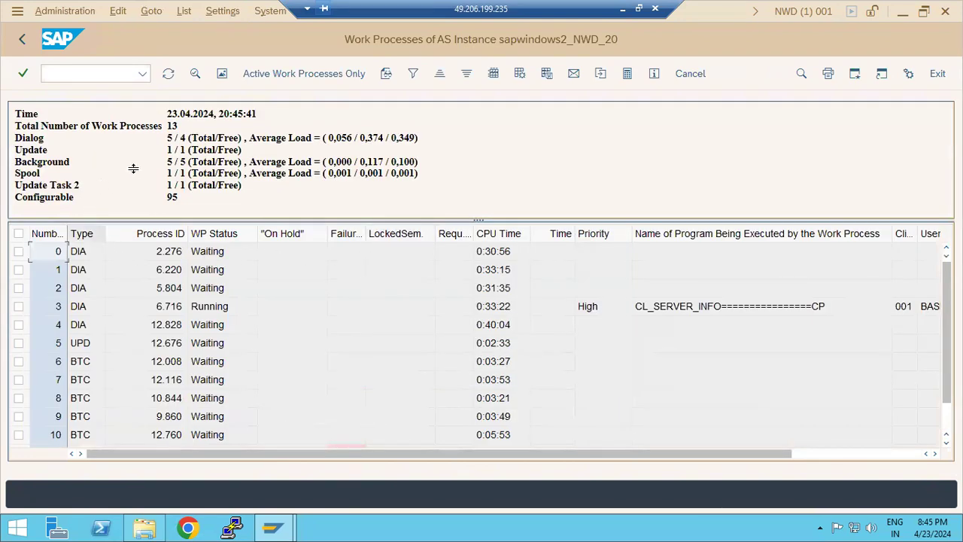
drag(167, 162, 416, 170)
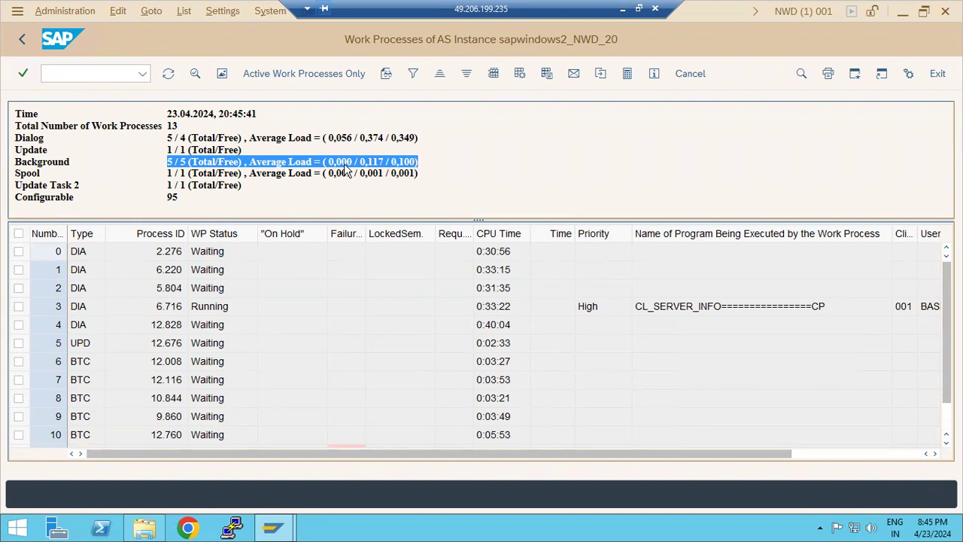
click(22, 40)
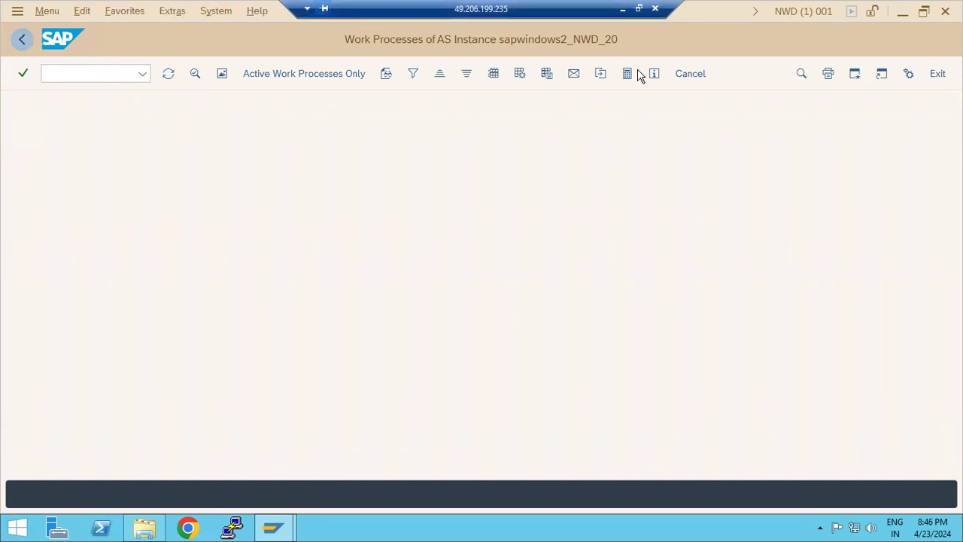
- Switch to Paint and add a note below the workflow: "LOGS :", "OS level - trans -- log (SLOG)" and "STMS --IMPORT QUEUE ---TP system log"
key(alt+Tab)
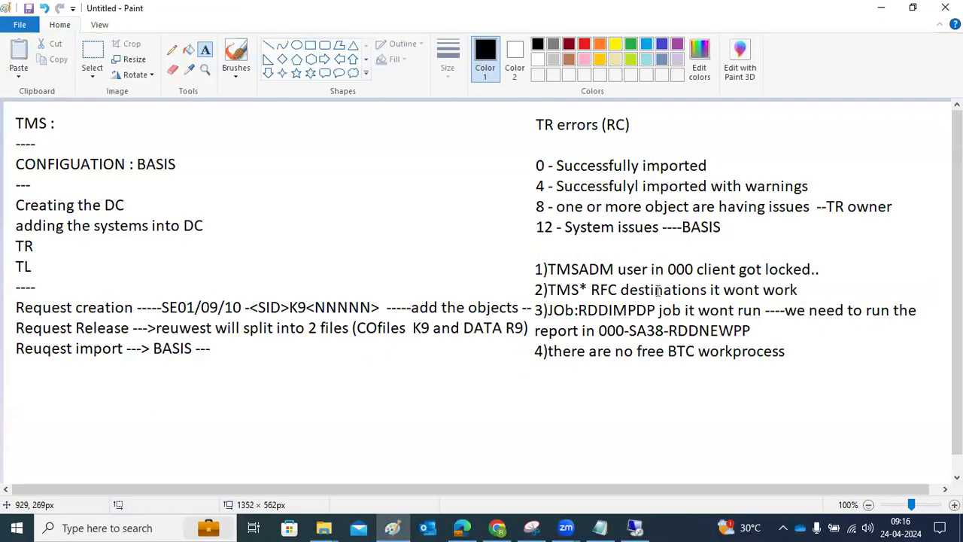
click(634, 527)
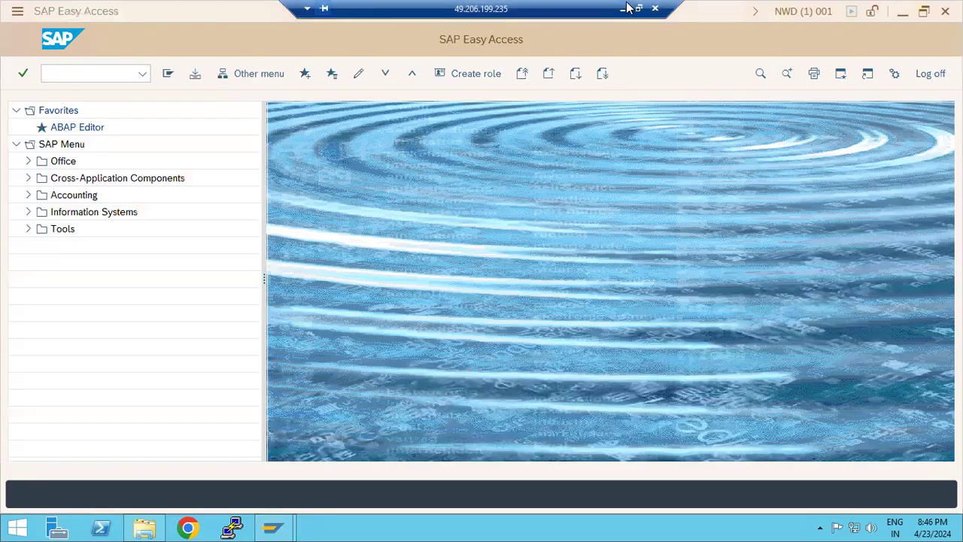
click(628, 7)
mouse_move(20, 376)
mouse_down()
mouse_move(82, 399)
mouse_move(755, 459)
mouse_move(906, 449)
mouse_up()
text(LOGS :)
key(Return)
text(OS le)
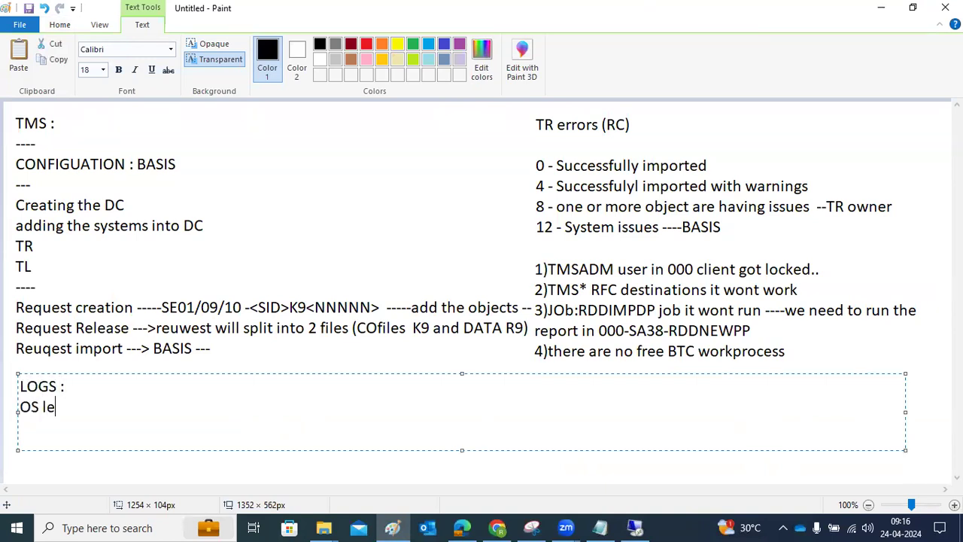
text(vel - trans -- log (SLOG)
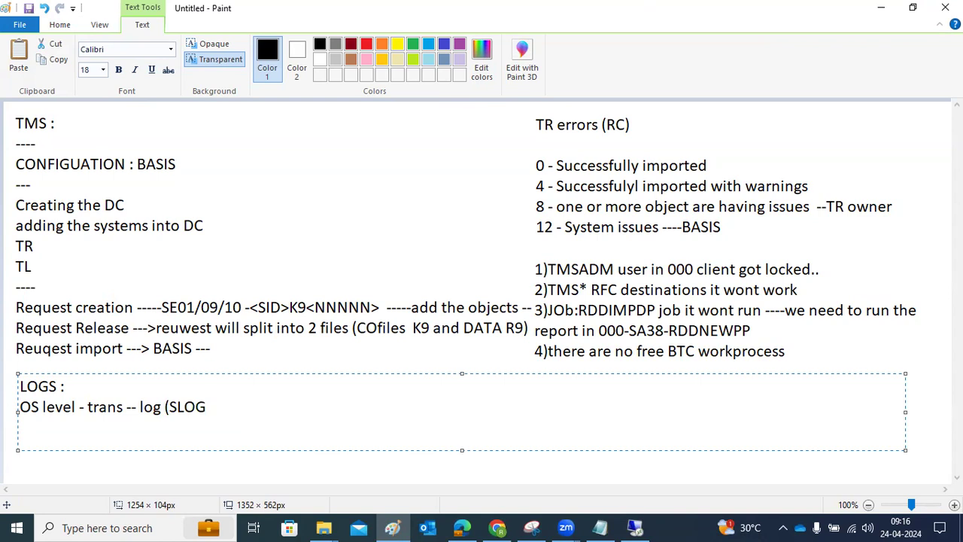
text() STMS --IMPORT)
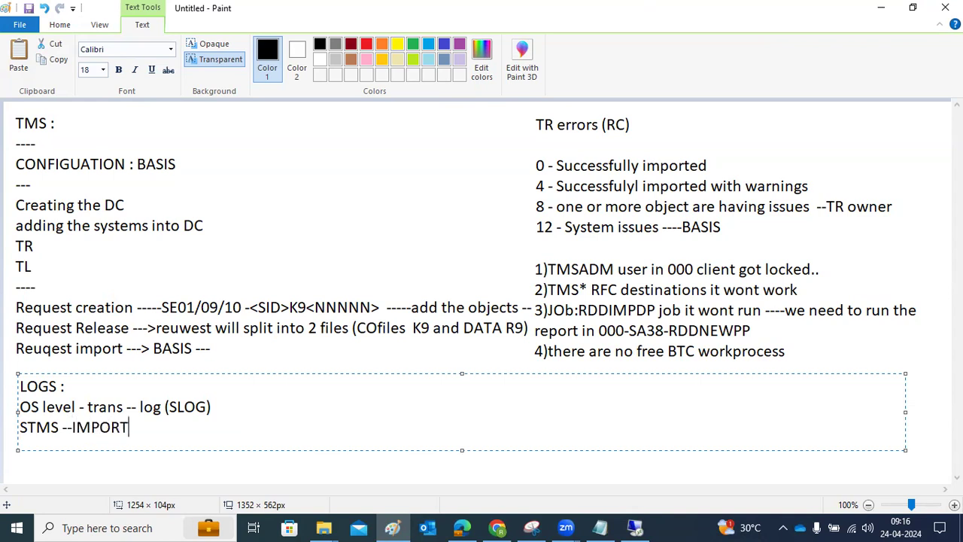
text( QUEUE ---TP system log)
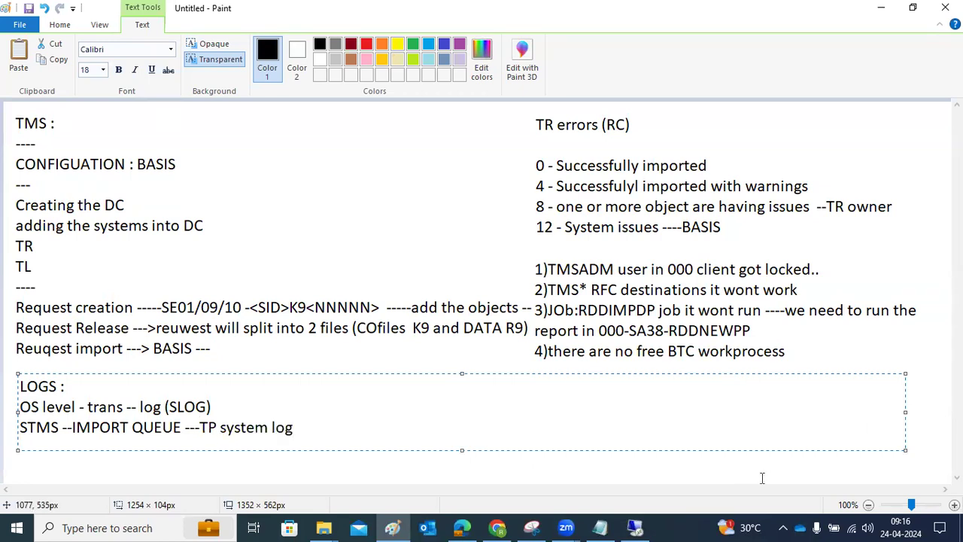
- In the SAP remote session, run transaction STMS, open the NWD import queue and display its tp system log
click(636, 526)
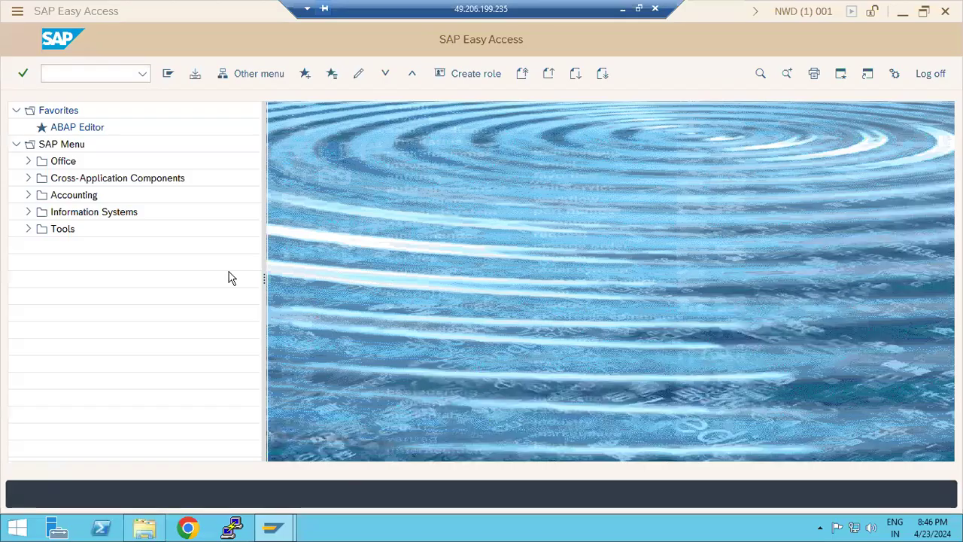
text(stms)
key(Return)
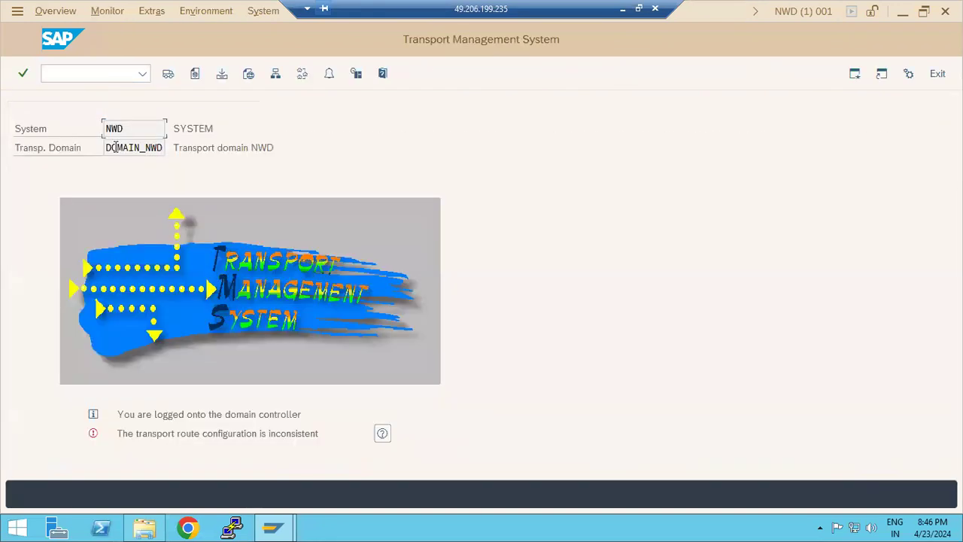
click(168, 73)
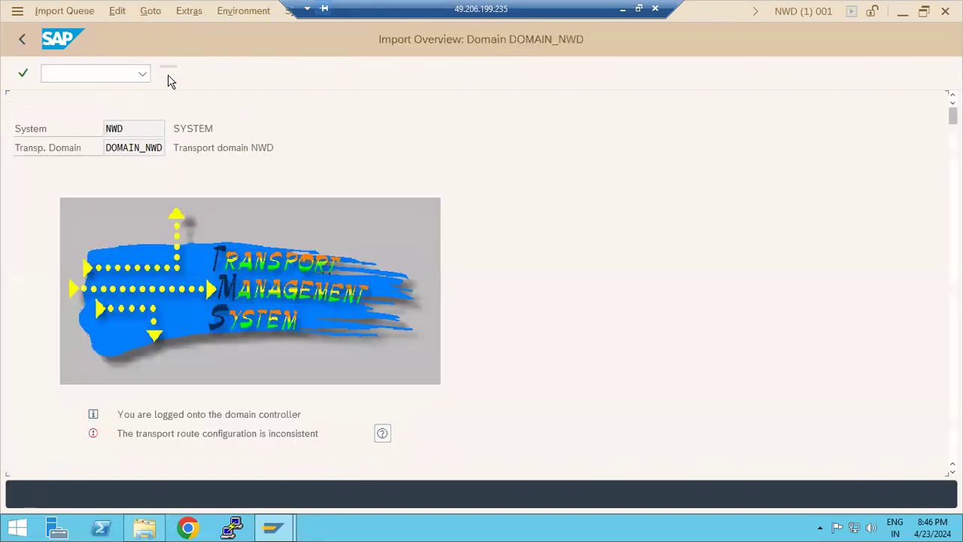
click(23, 208)
double_click(24, 207)
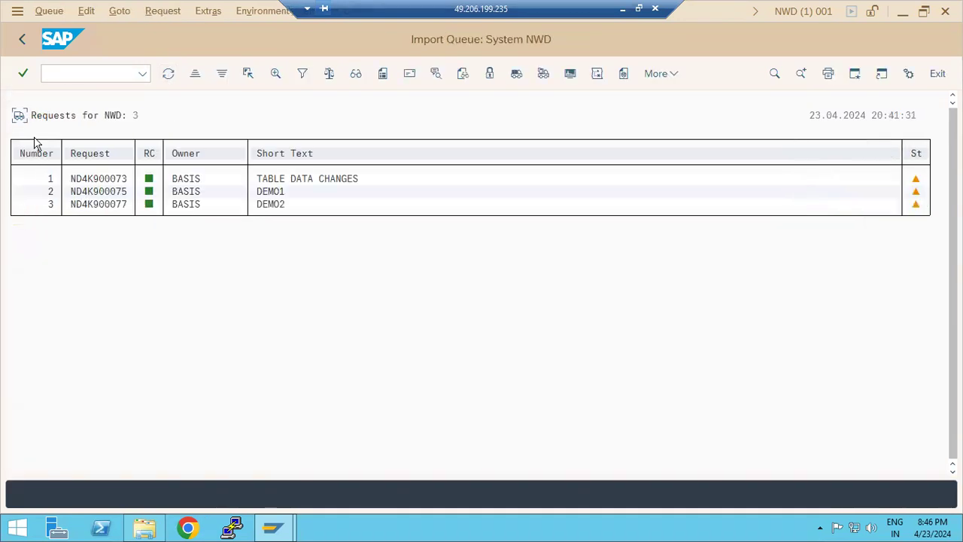
key(alt+g)
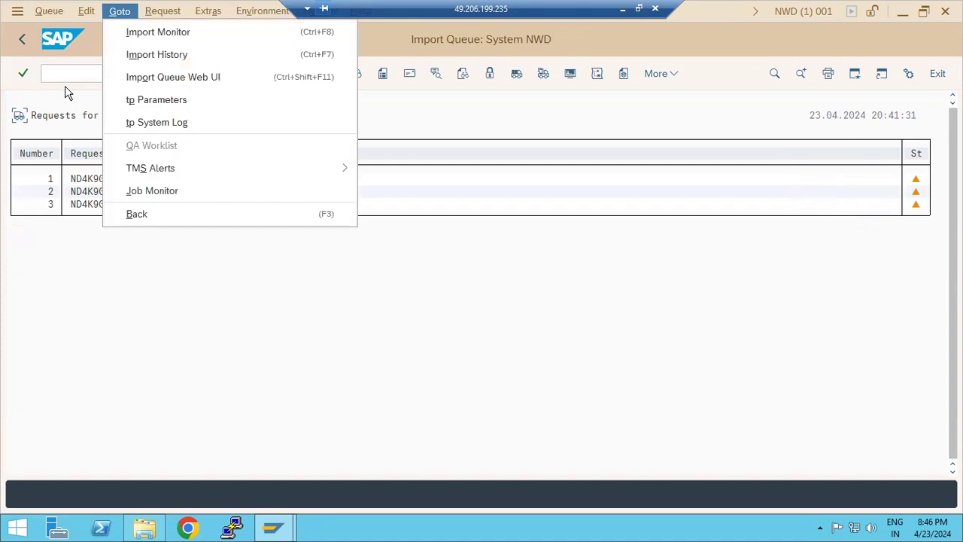
click(167, 123)
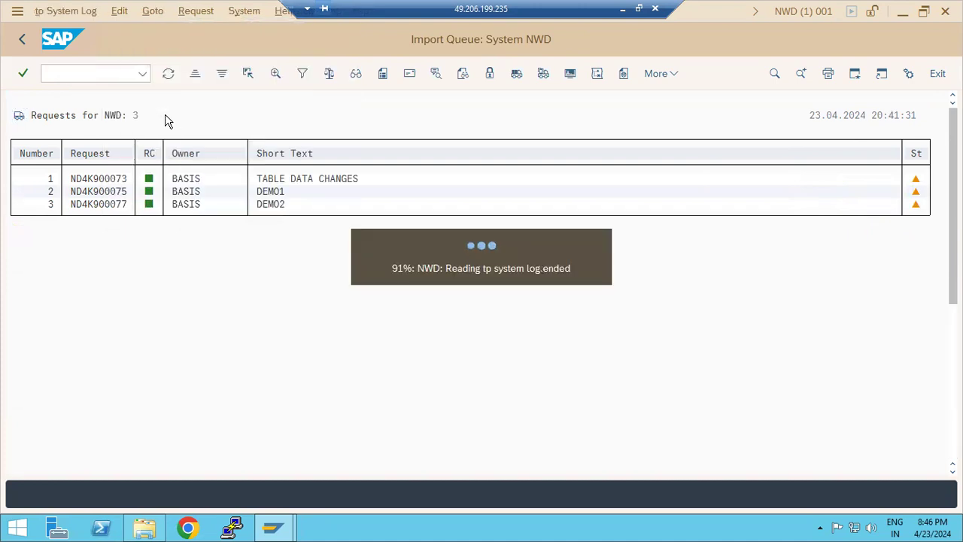
- Examine the import entries and warnings in NWD's tp system log, and return to the Transport Management System start screen
drag(953, 210, 939, 399)
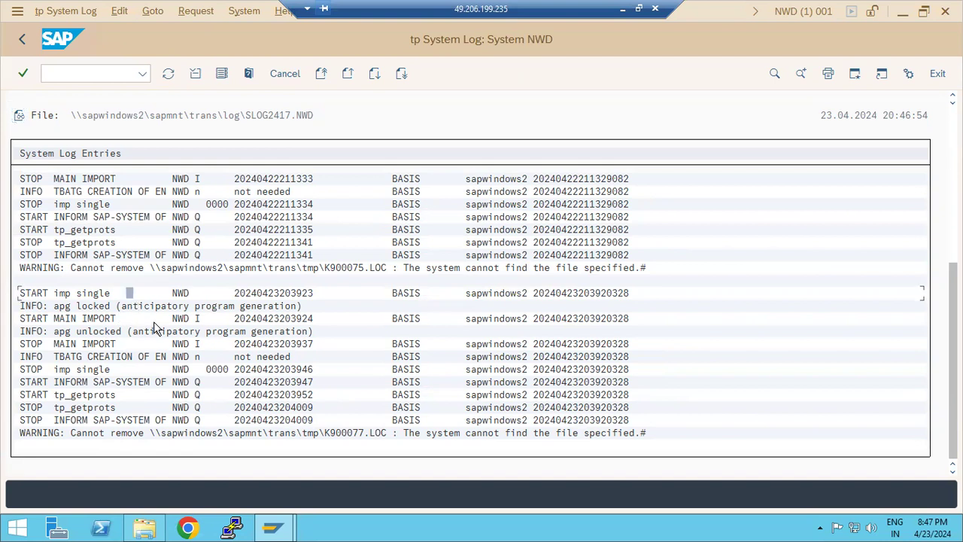
scroll(300, 340, up, 1)
scroll(299, 340, up, 2)
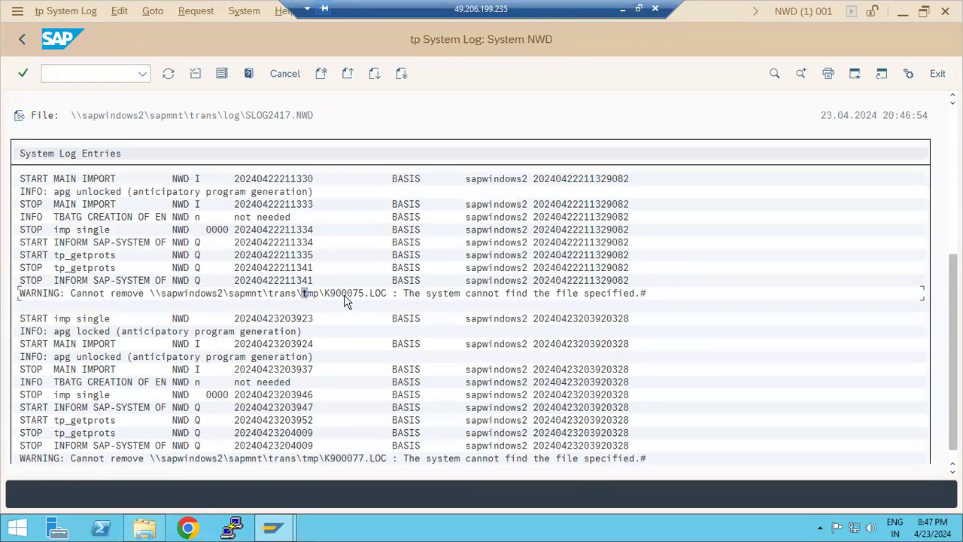
click(409, 295)
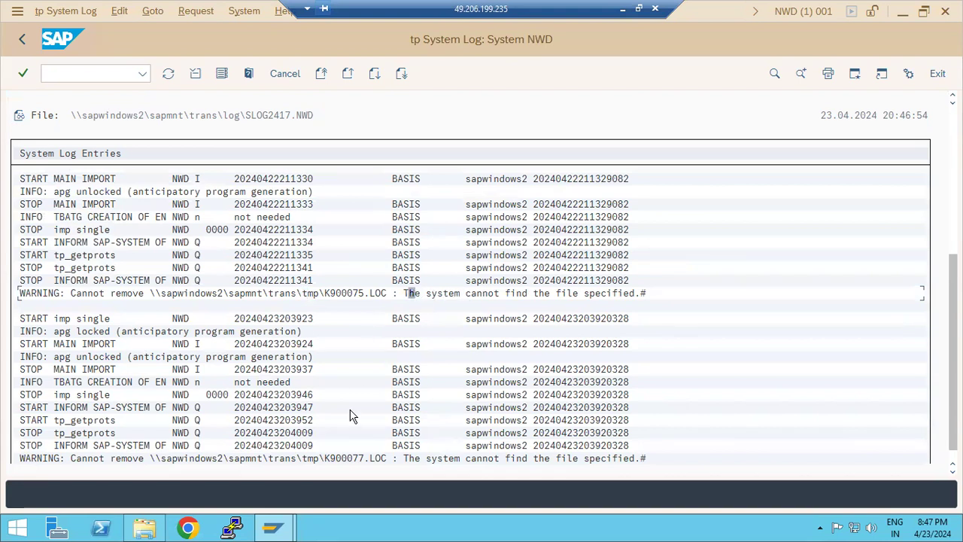
scroll(51, 293, up, 3)
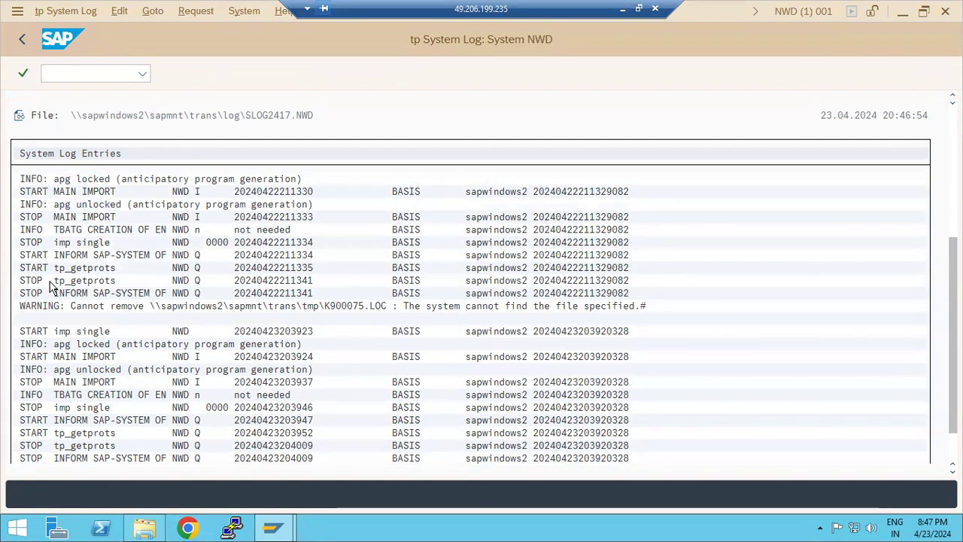
scroll(96, 241, up, 1)
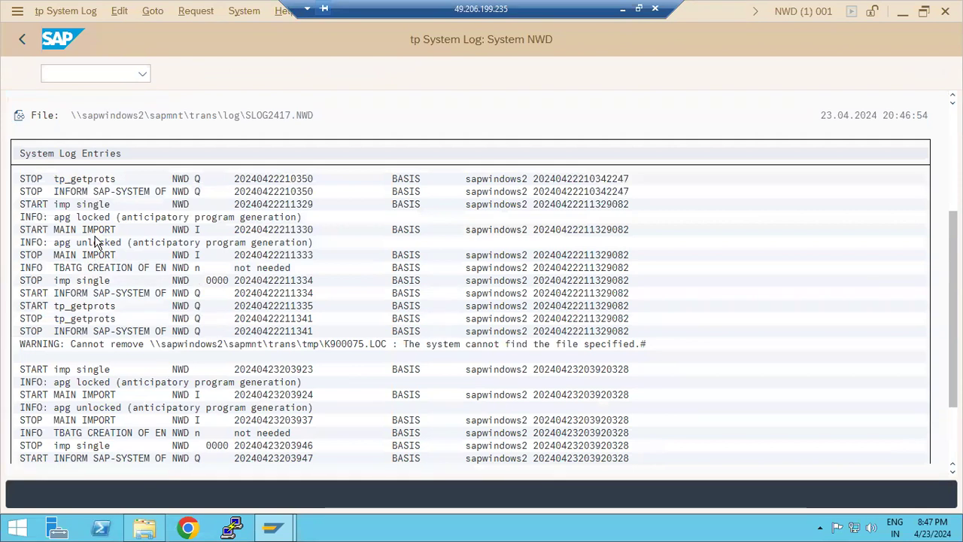
scroll(95, 239, up, 1)
scroll(83, 237, up, 2)
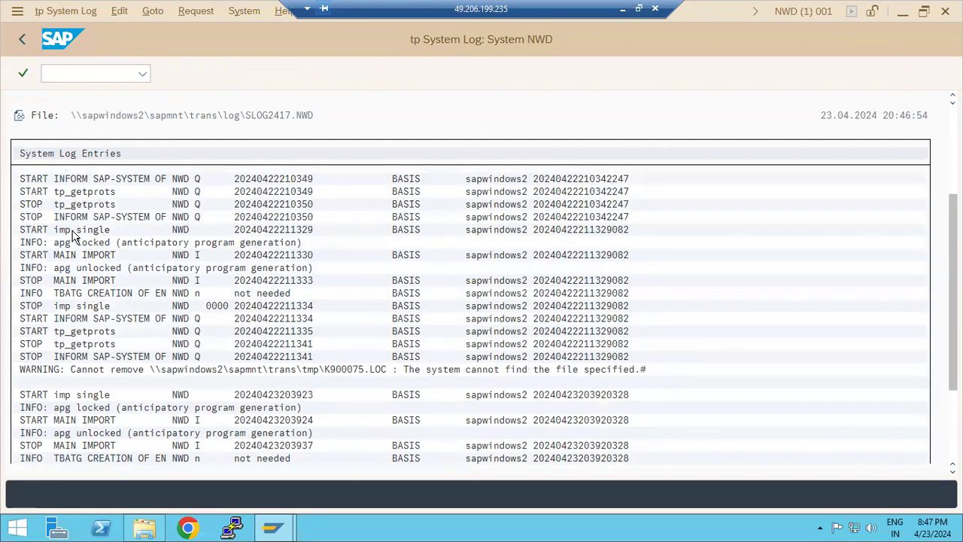
scroll(74, 235, up, 1)
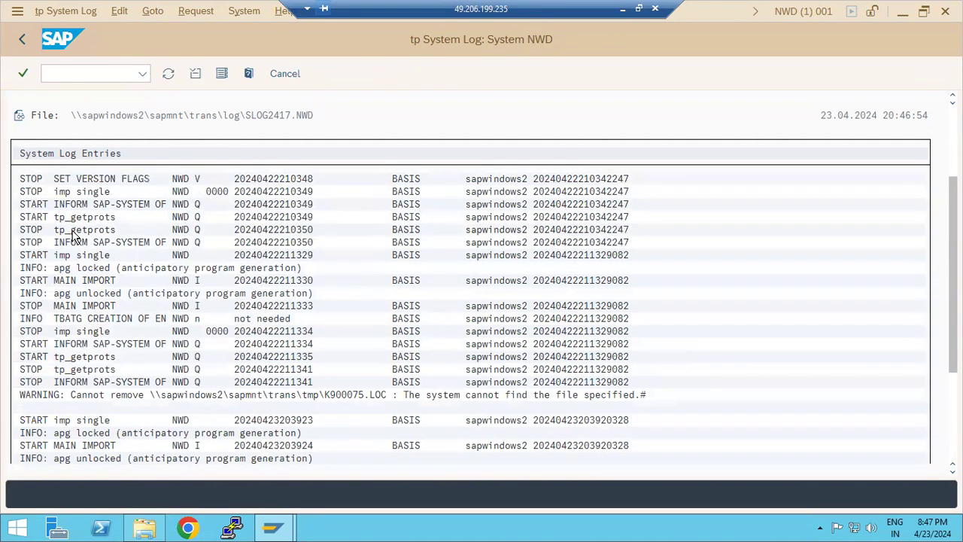
scroll(56, 121, up, 1)
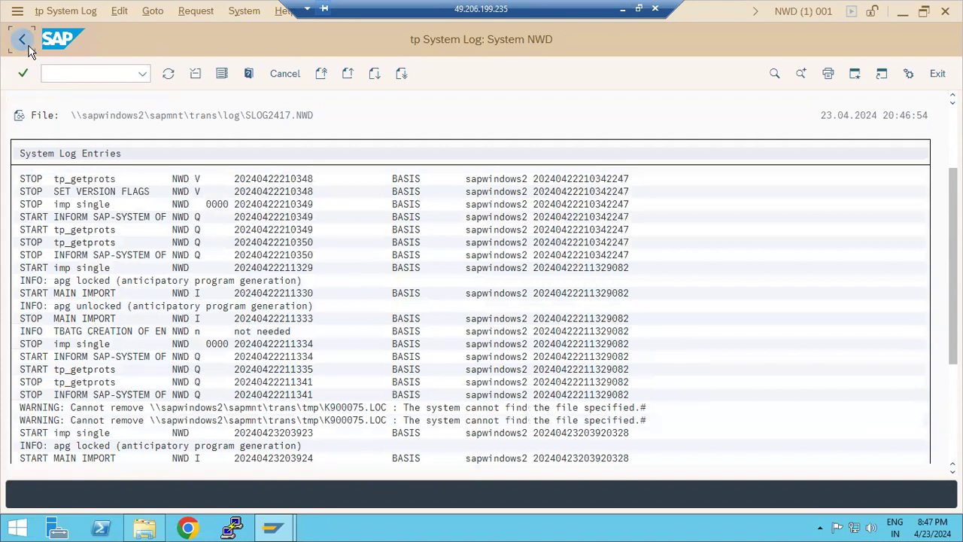
scroll(29, 49, up, 1)
click(27, 46)
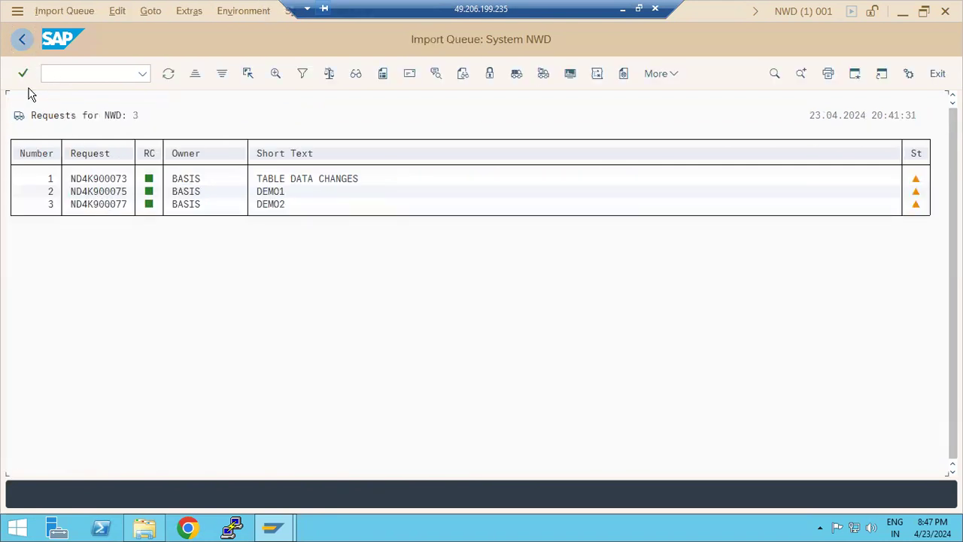
click(22, 45)
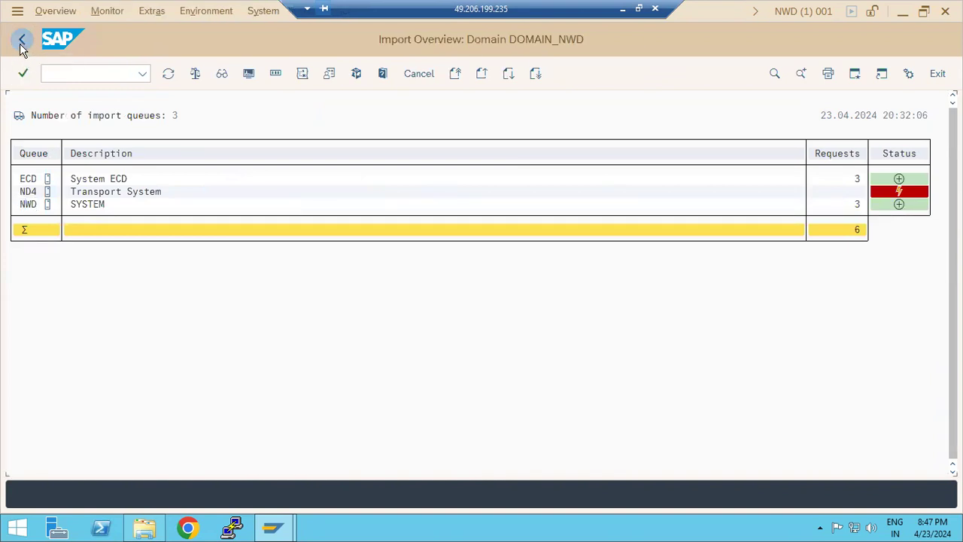
click(22, 42)
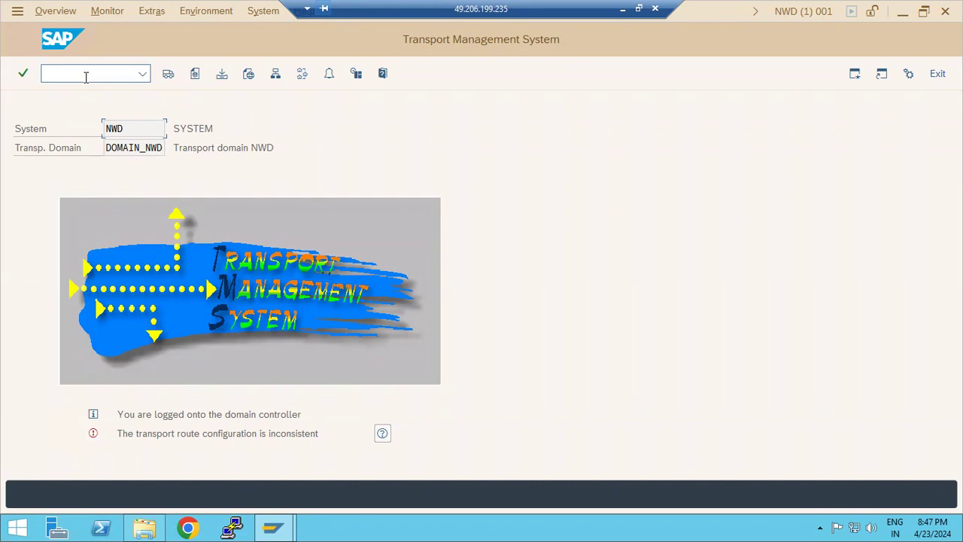
- Reopen the NWD import queue, select request ND4K900077, and return to the Transport Management System start screen
click(167, 73)
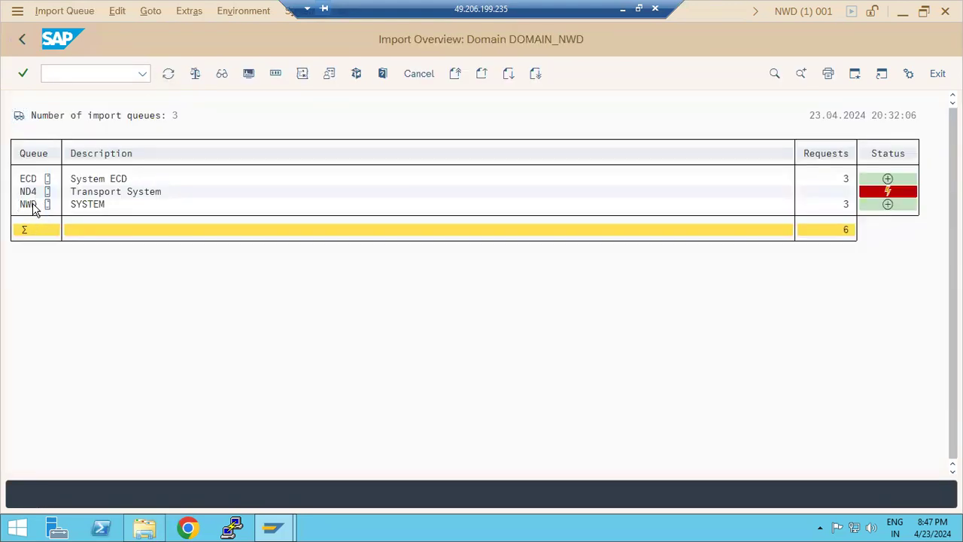
double_click(31, 209)
click(117, 206)
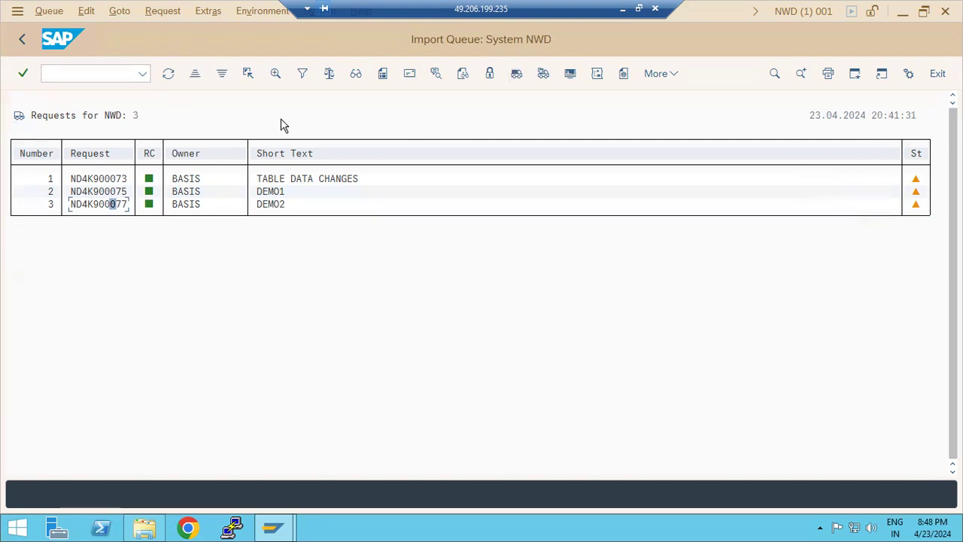
click(21, 42)
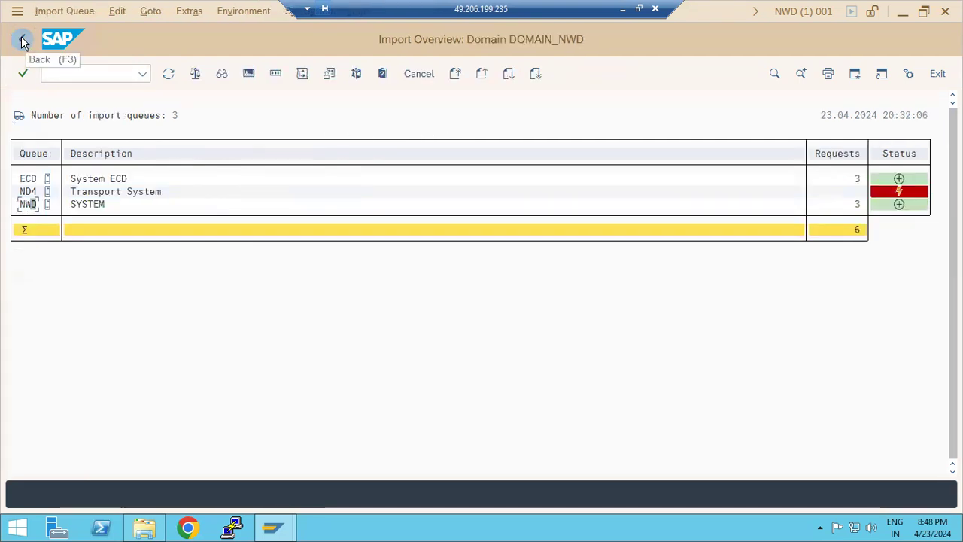
click(22, 43)
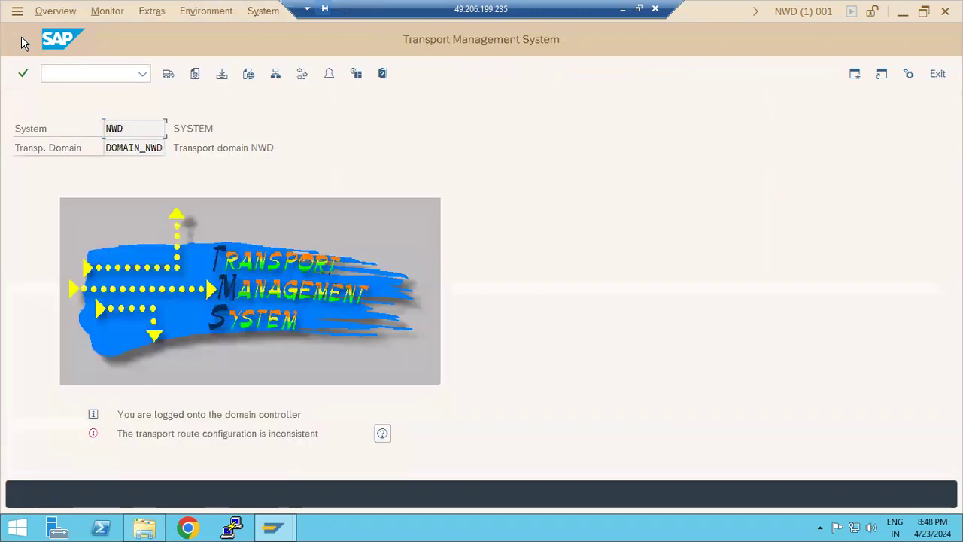
- Open the system overview and display the transport tool parameters in NWD's TMS configuration
click(275, 75)
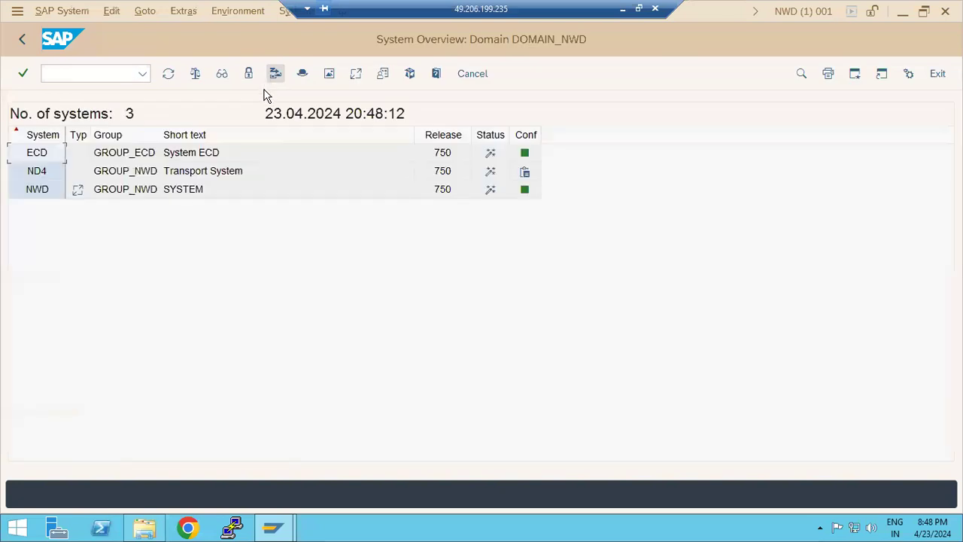
double_click(44, 192)
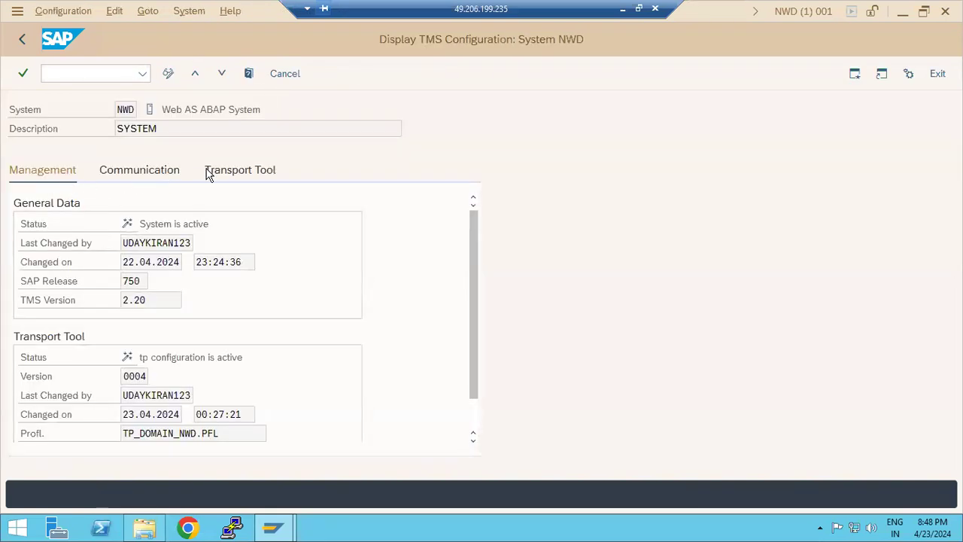
click(226, 167)
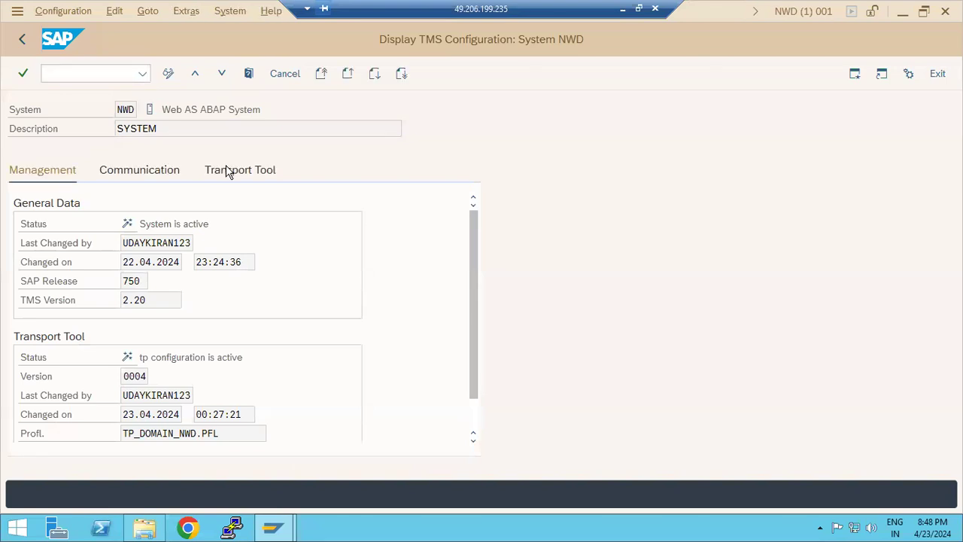
click(77, 301)
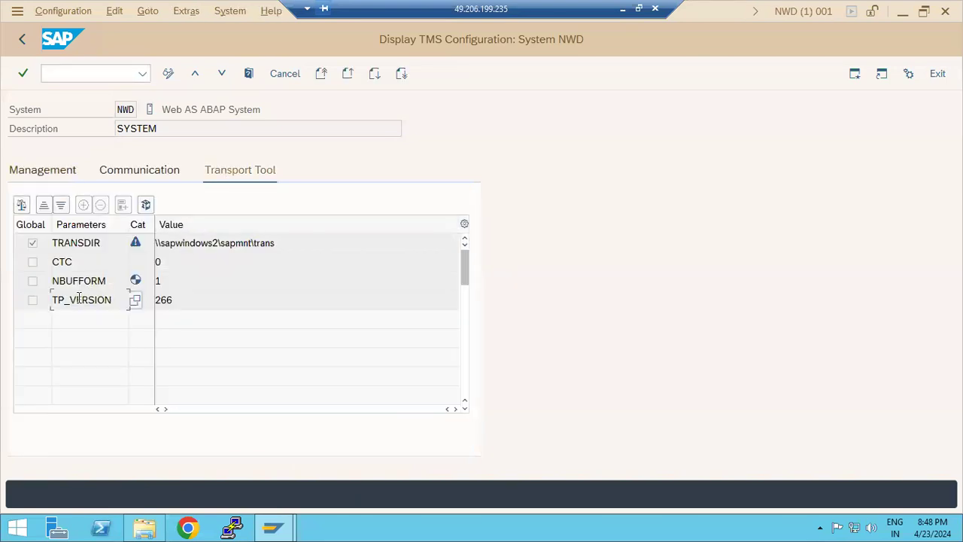
- Switch NWD's TMS configuration to change mode, insert an empty parameter row above TP_VERSION and open its list of possible parameters
click(168, 73)
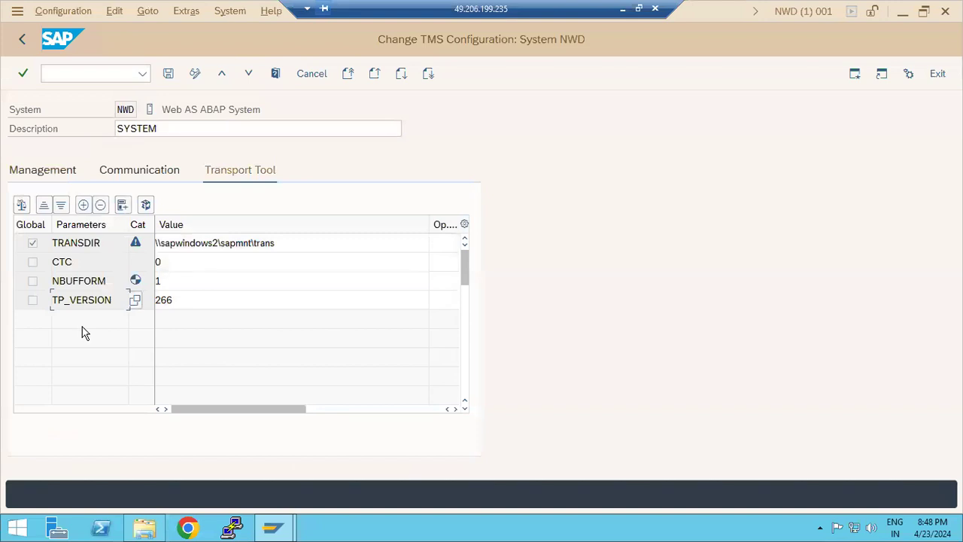
click(83, 204)
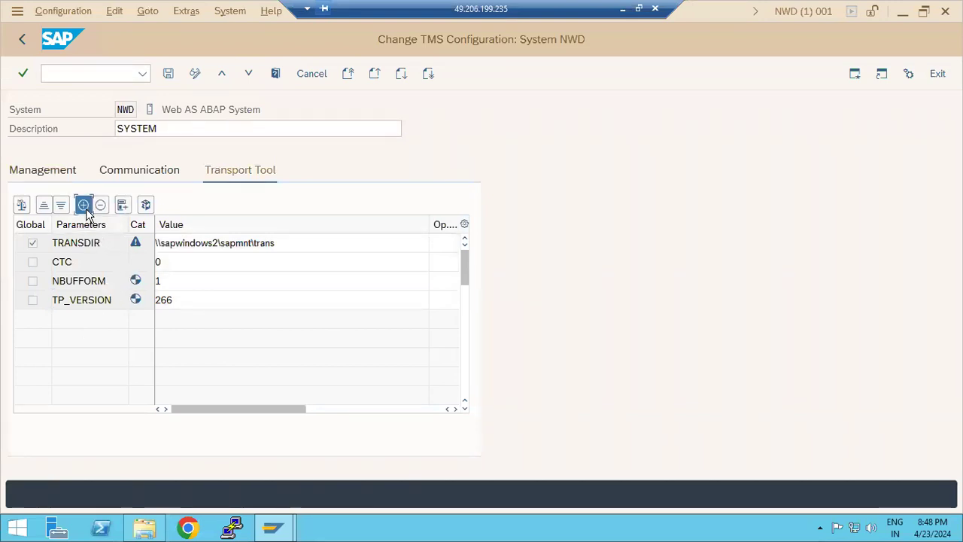
click(99, 302)
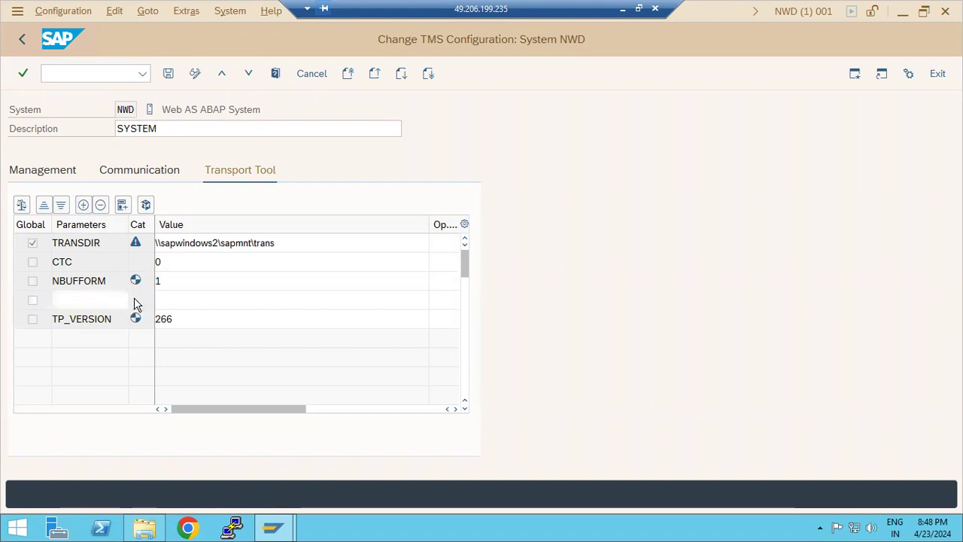
click(135, 301)
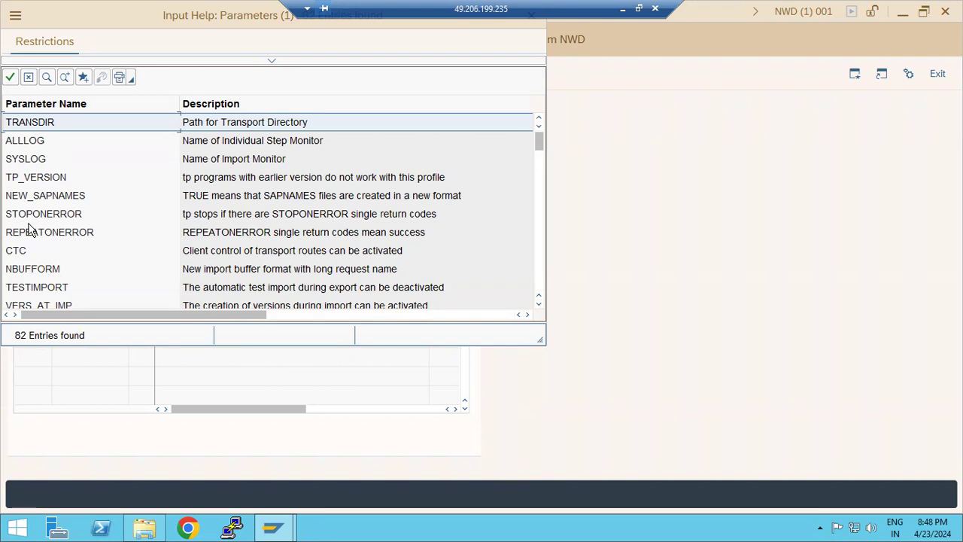
- Browse the available transport tool parameters and choose NO_IMPORT_ALL for the new row
click(84, 267)
scroll(85, 268, down, 3)
scroll(85, 268, down, 3)
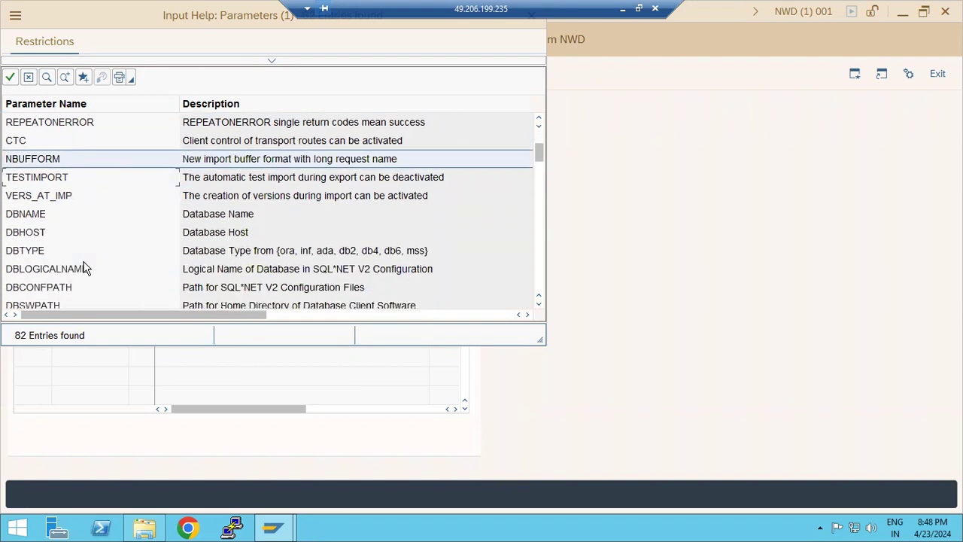
scroll(84, 269, down, 9)
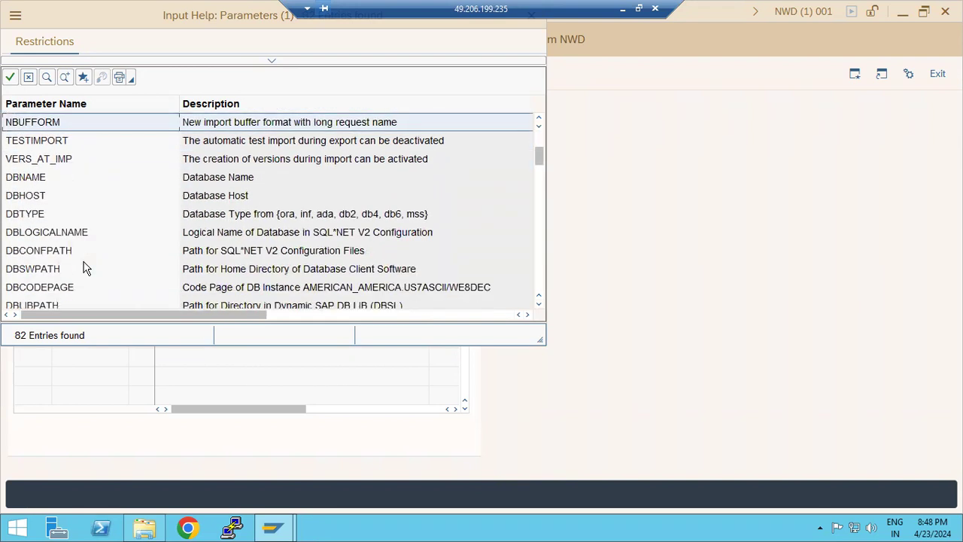
scroll(85, 177, down, 15)
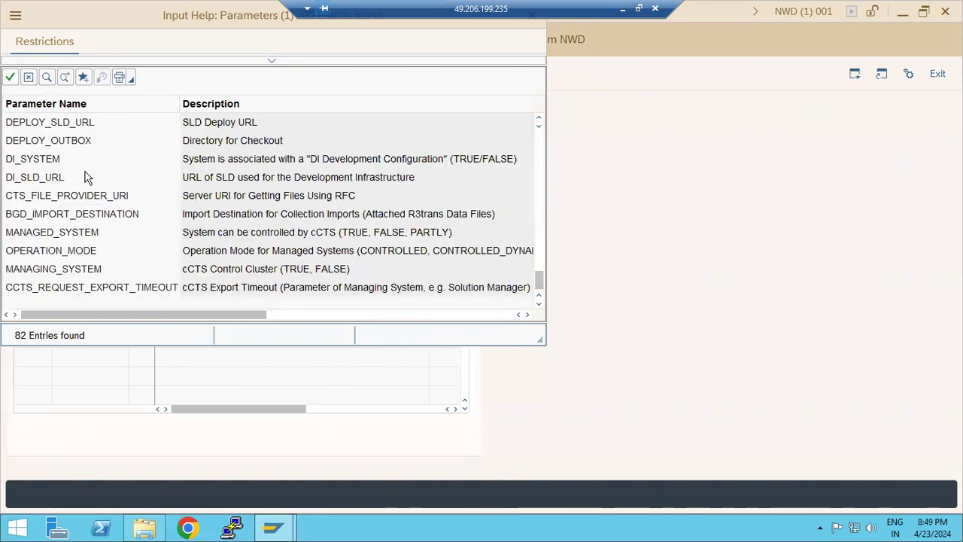
scroll(79, 177, up, 6)
scroll(79, 176, down, 6)
scroll(79, 176, up, 7)
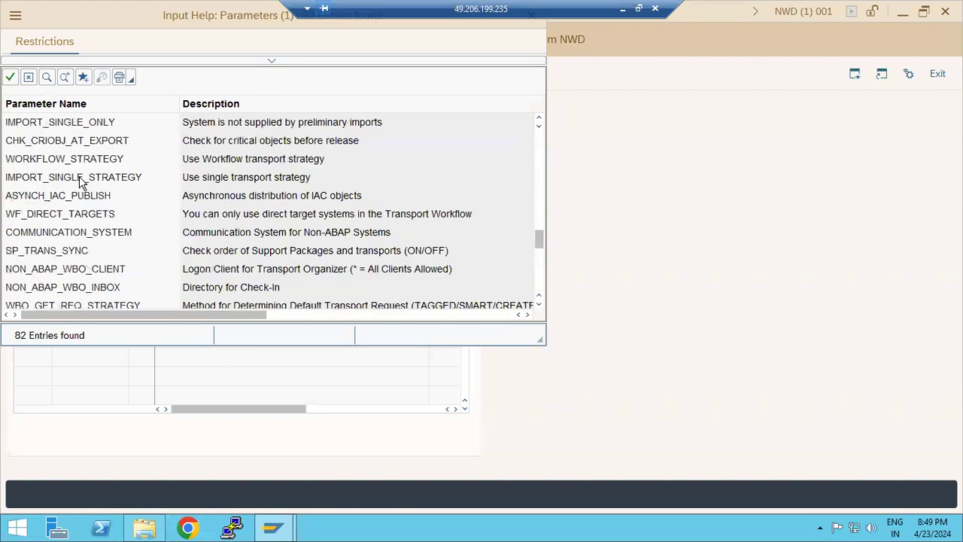
scroll(79, 176, up, 4)
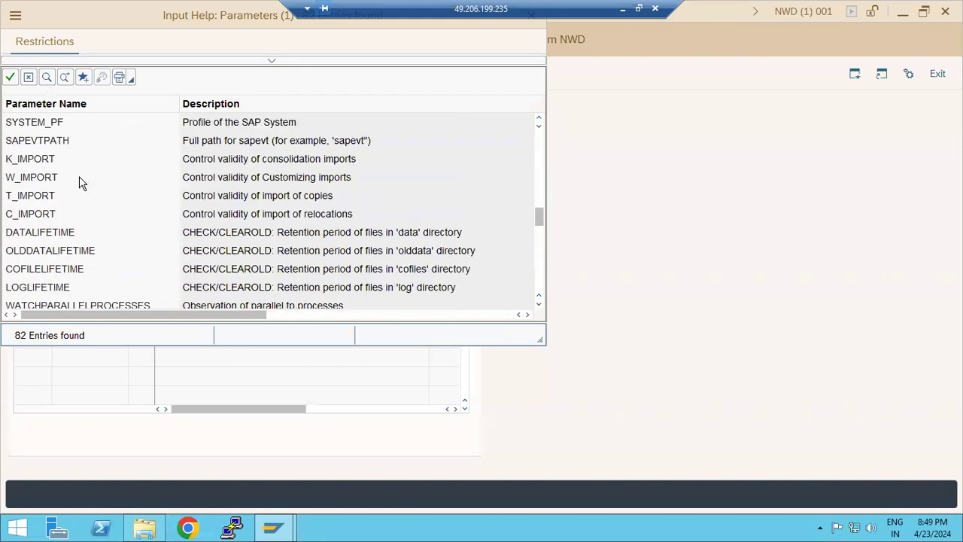
scroll(84, 240, down, 2)
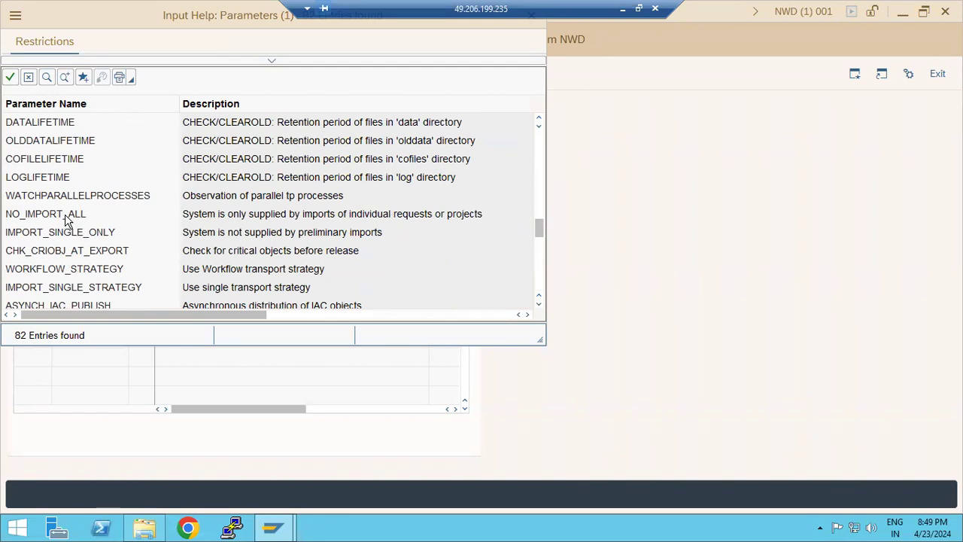
double_click(66, 215)
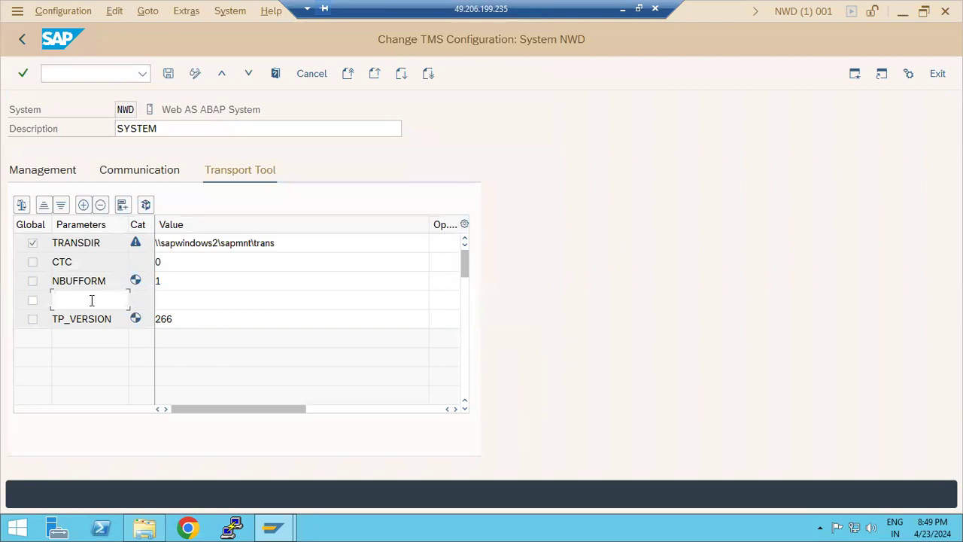
- Set the NO_IMPORT_ALL value to 1, then save and immediately distribute the configuration change
click(124, 299)
click(186, 295)
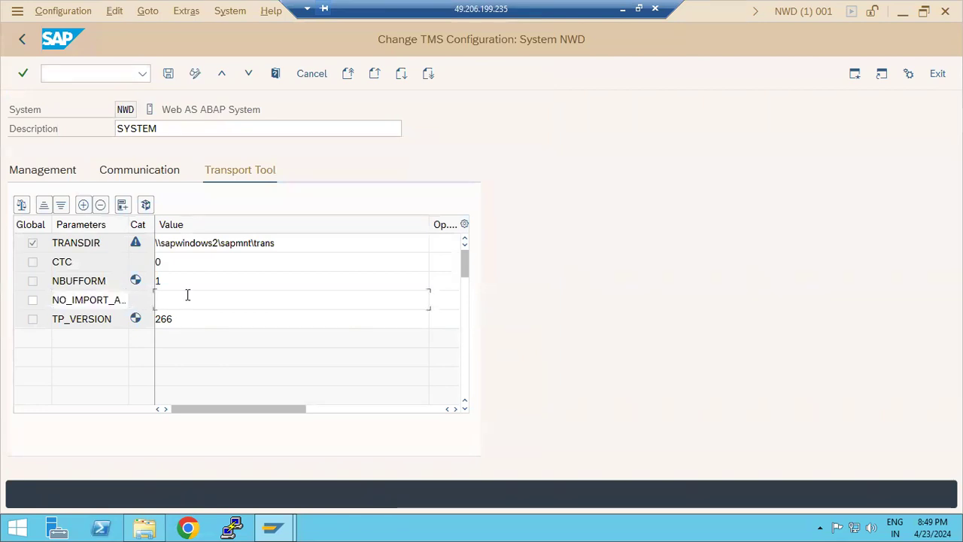
text(1)
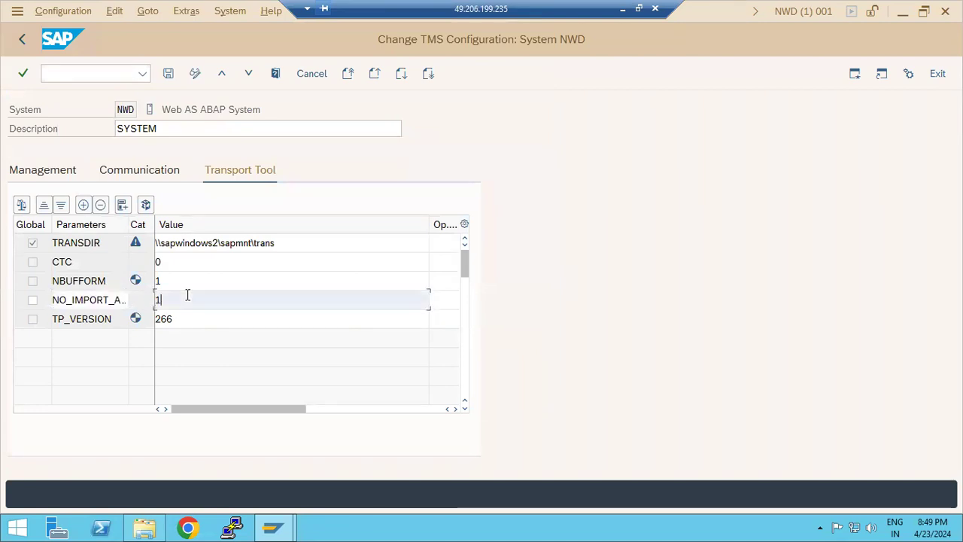
click(167, 75)
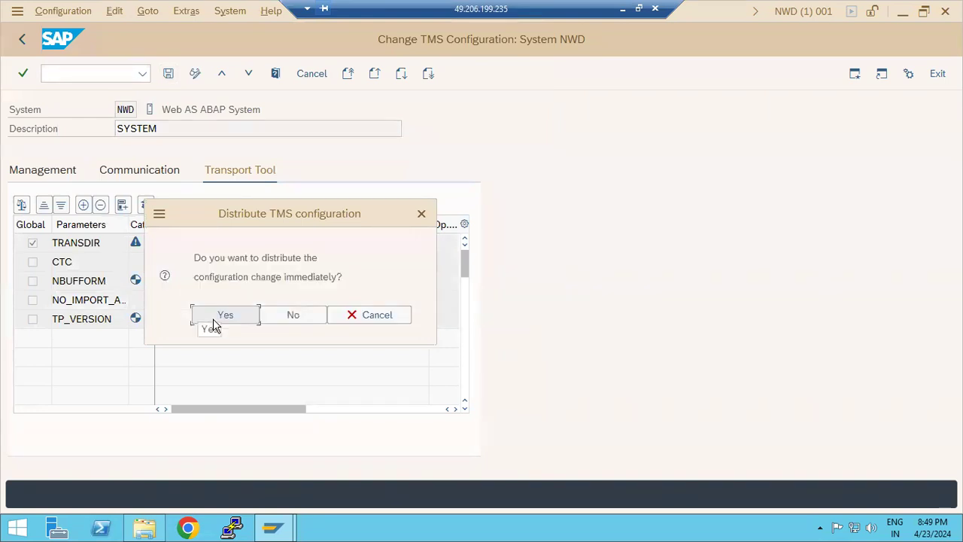
click(214, 320)
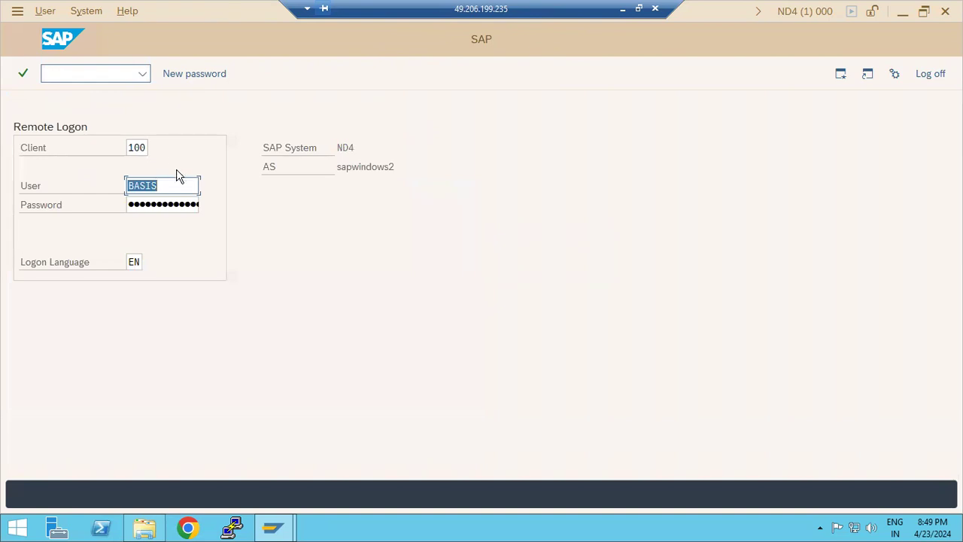
- Submit the remote logons for ND4 and NWD with client 001 and user DDIC, entering the account password
click(145, 146)
key(BackSpace)
key(BackSpace)
key(BackSpace)
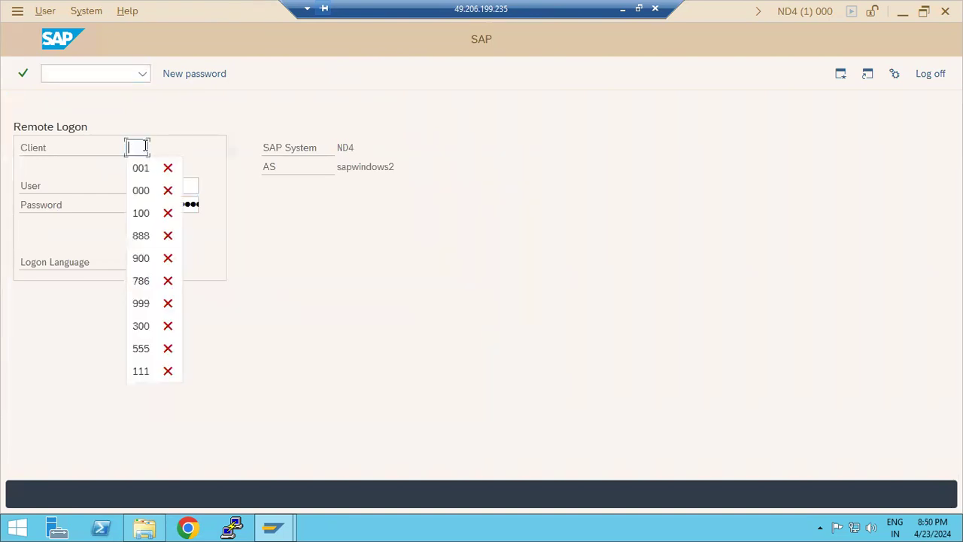
text(001)
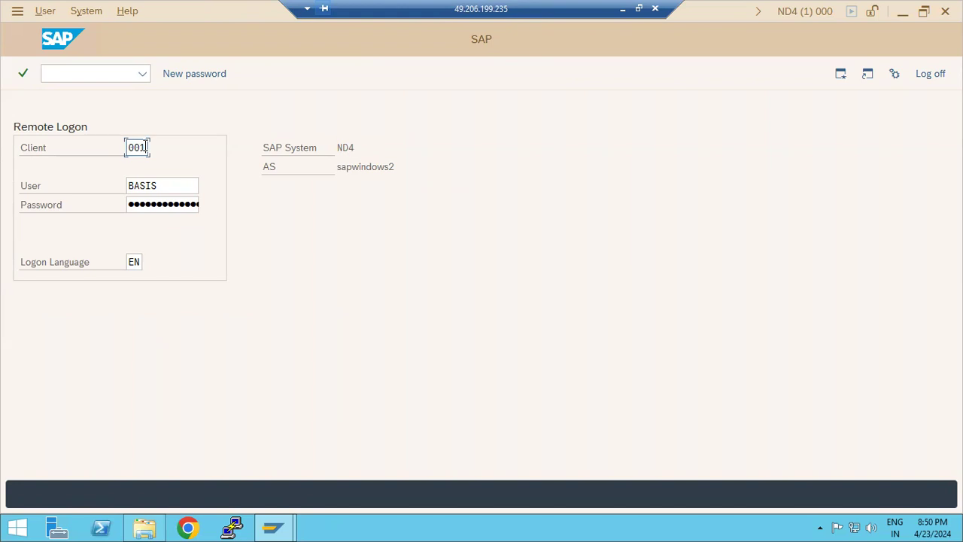
key(Tab)
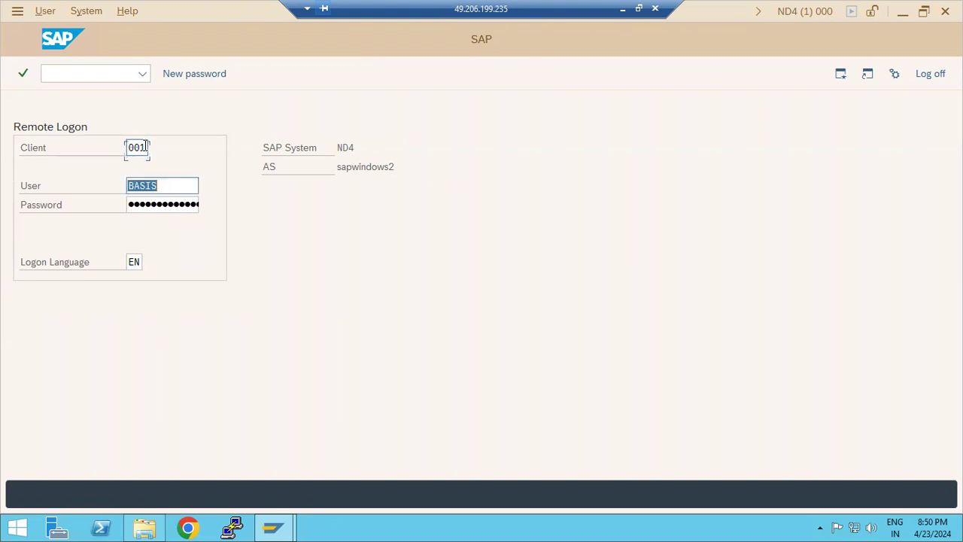
text(ddic)
key(Tab)
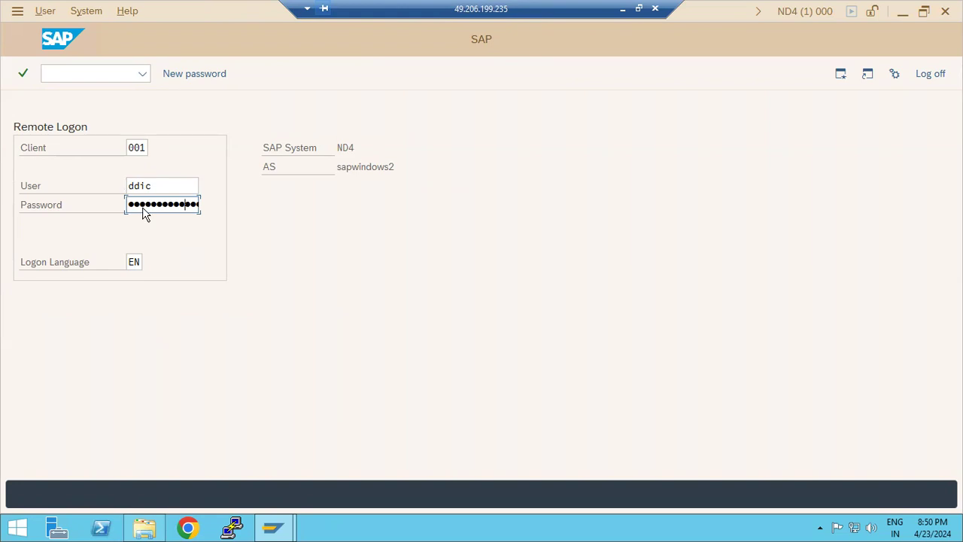
key(Return)
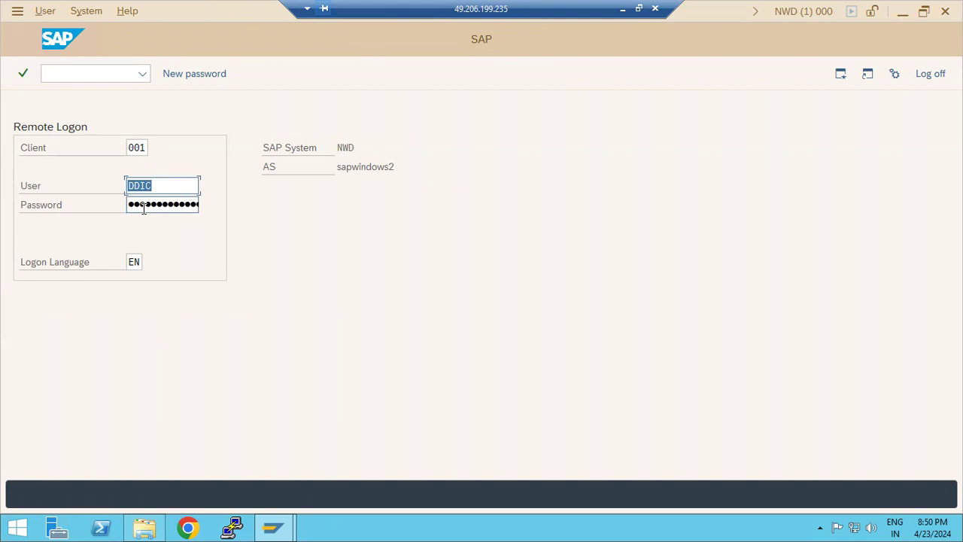
click(143, 209)
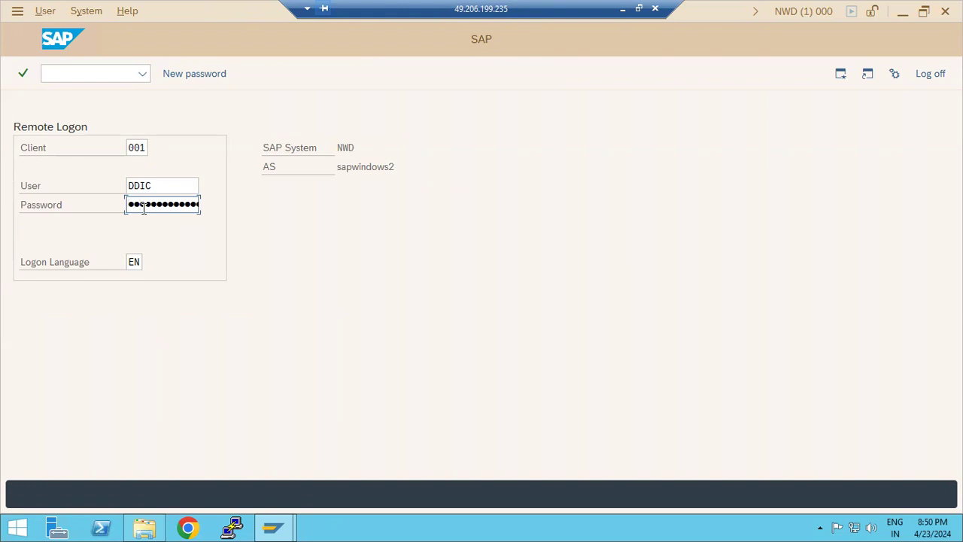
key(Return)
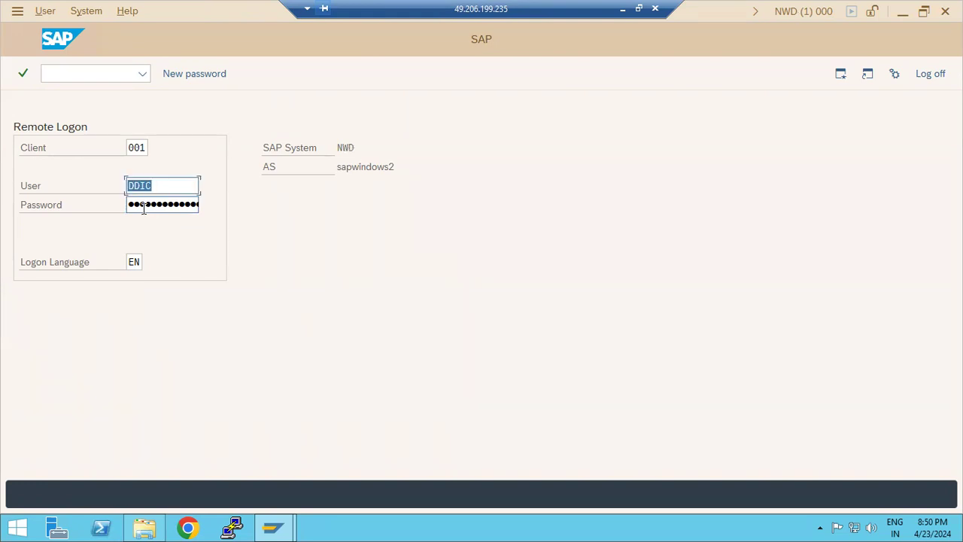
- Log off from the repeated NWD remote logon screens and switch from the remote session to the Paint notes
click(931, 78)
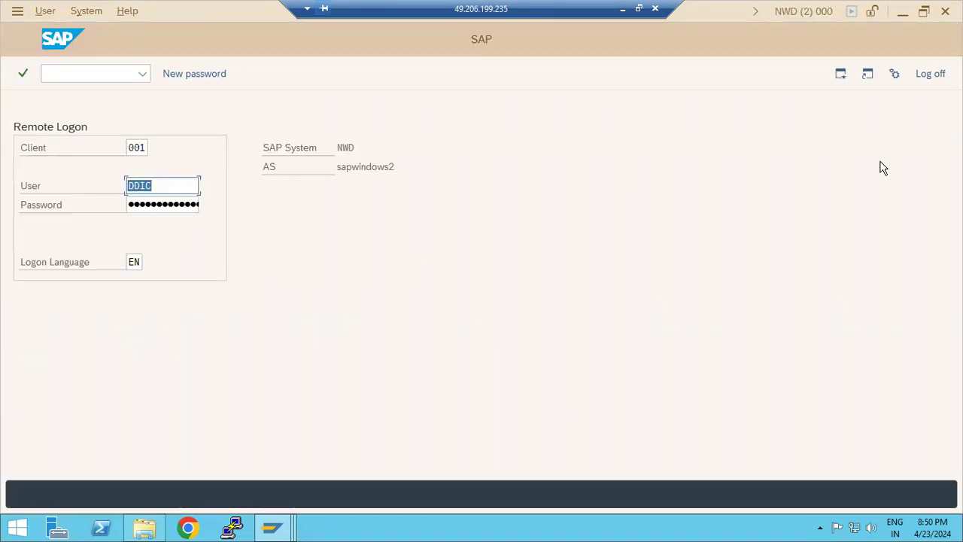
click(929, 75)
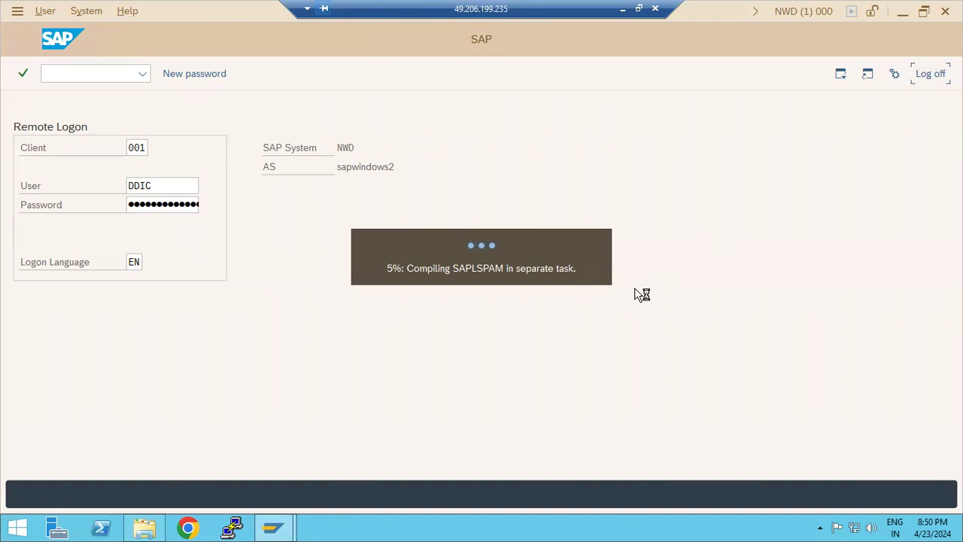
click(620, 13)
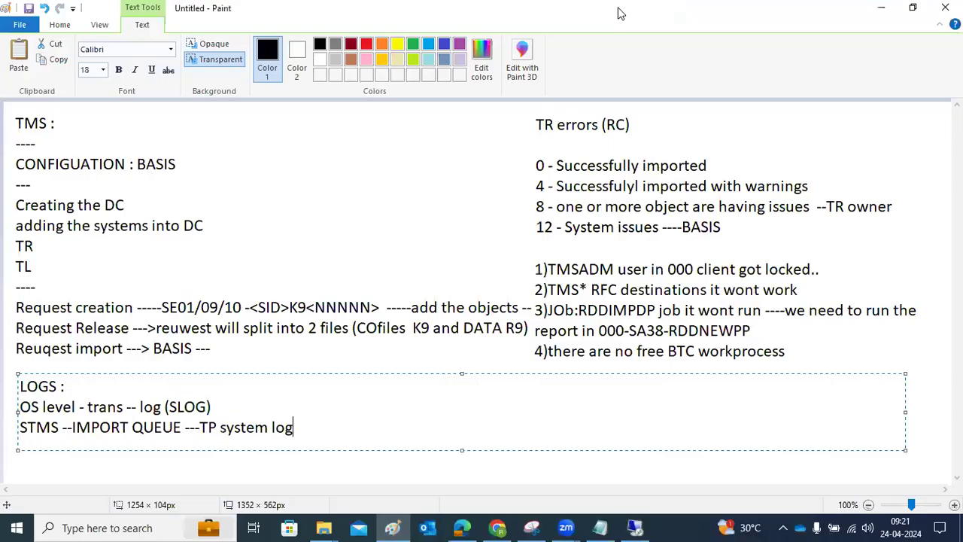